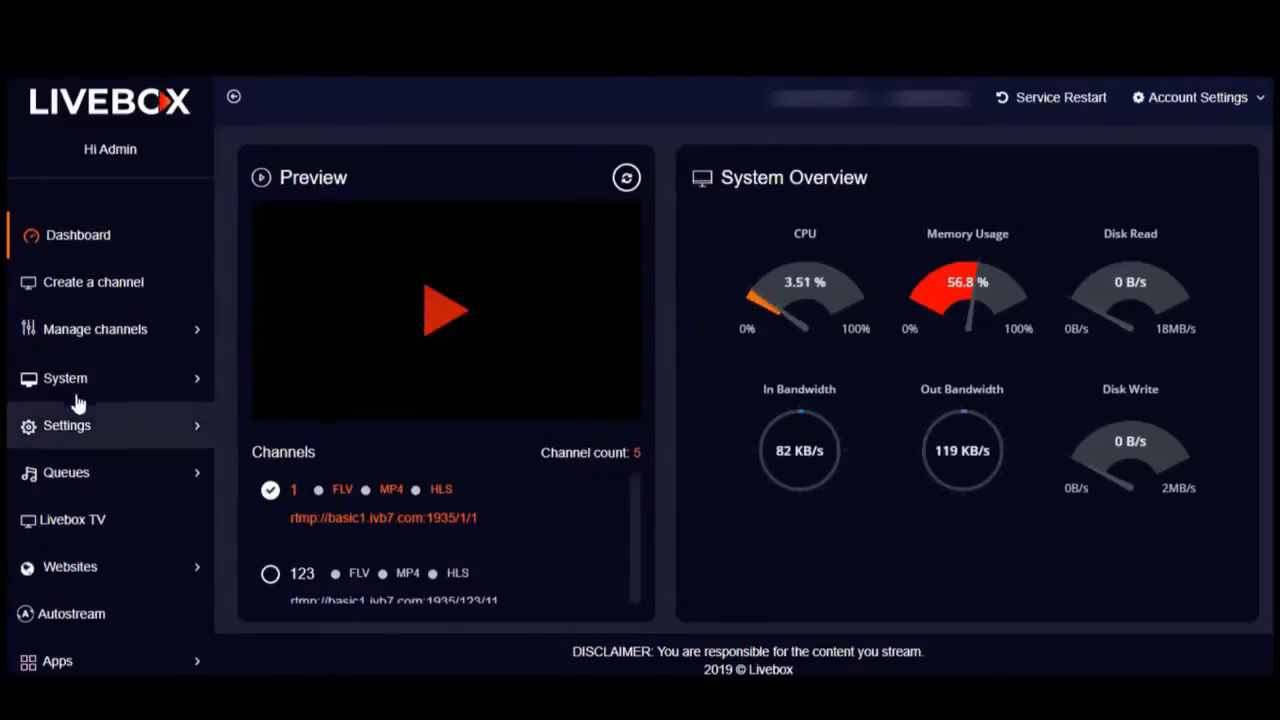
Step: Go to the Websites page to see the existing Grav, Typesetter and WordPress sites
{"action": "left_click", "coordinate": [93, 570]}
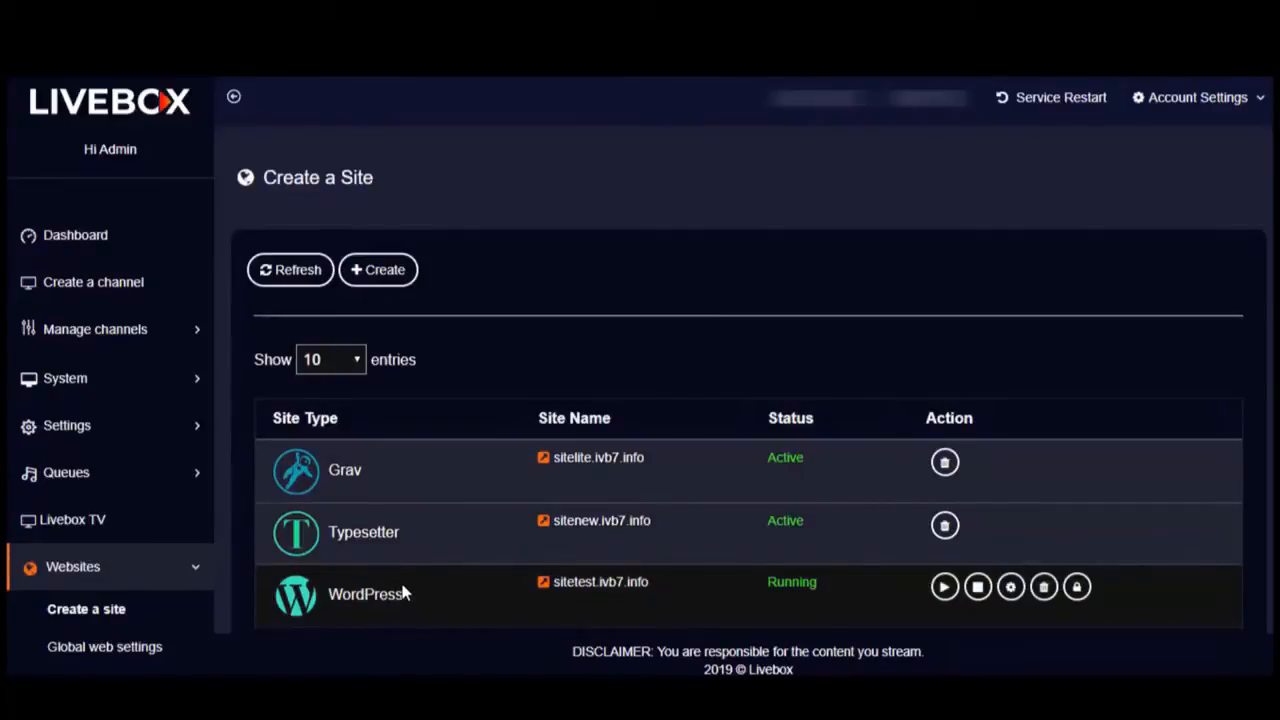
Step: Open the Create a New Site dialog from the + Create button
{"action": "left_click", "coordinate": [368, 281]}
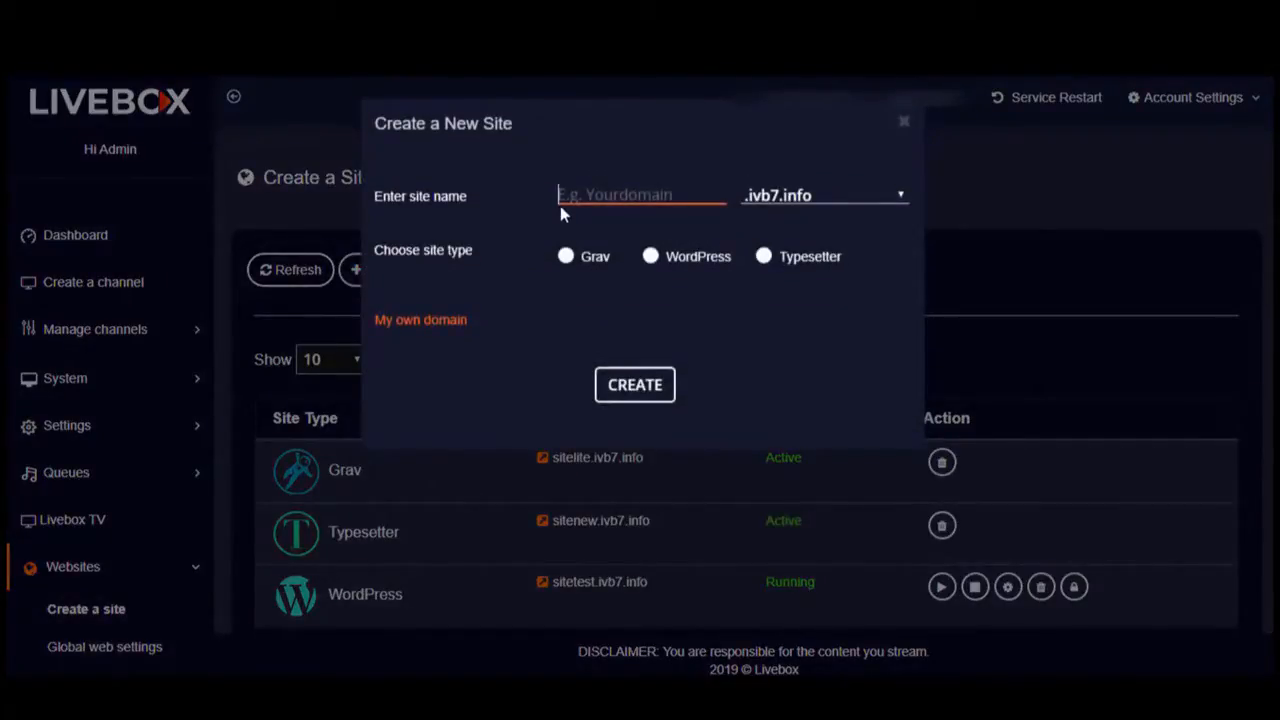
Step: Create a WordPress site named 'live' on the .ivb7.info domain
{"action": "type", "text": "live"}
{"action": "left_click", "coordinate": [650, 257]}
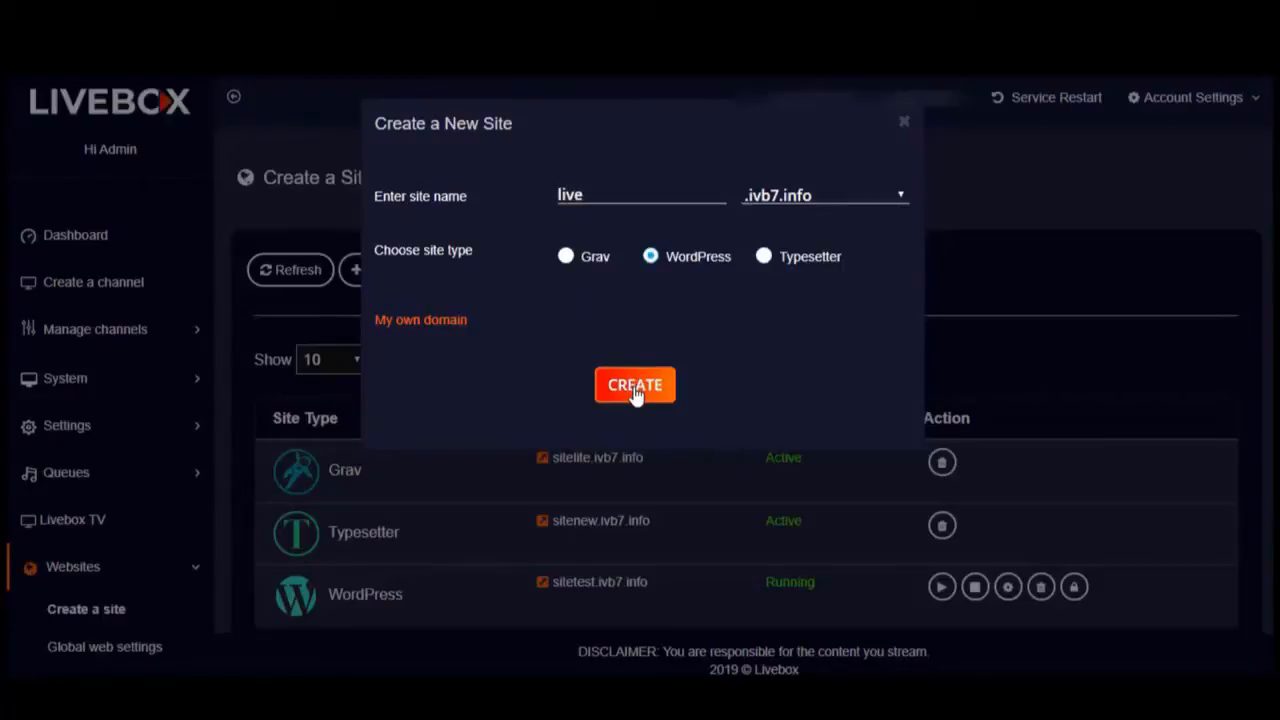
{"action": "left_click", "coordinate": [636, 390]}
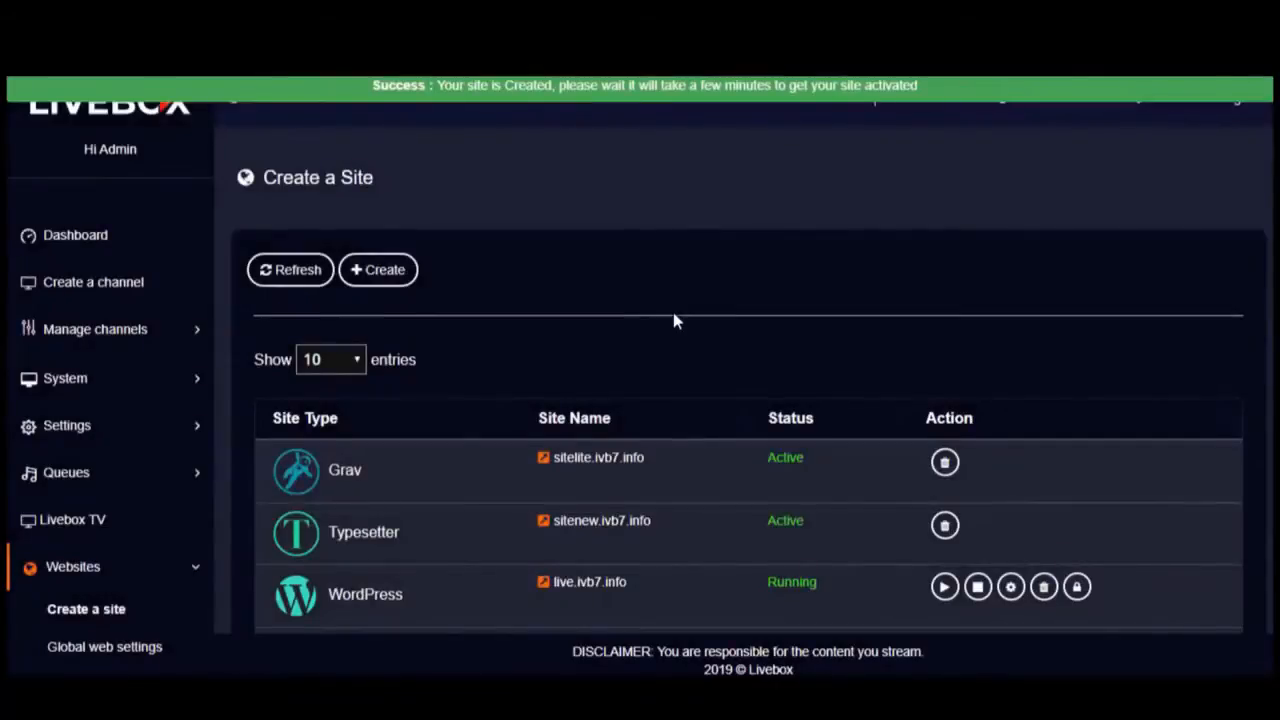
{"action": "scroll", "coordinate": [786, 548], "scroll_direction": "down", "scroll_amount": 1}
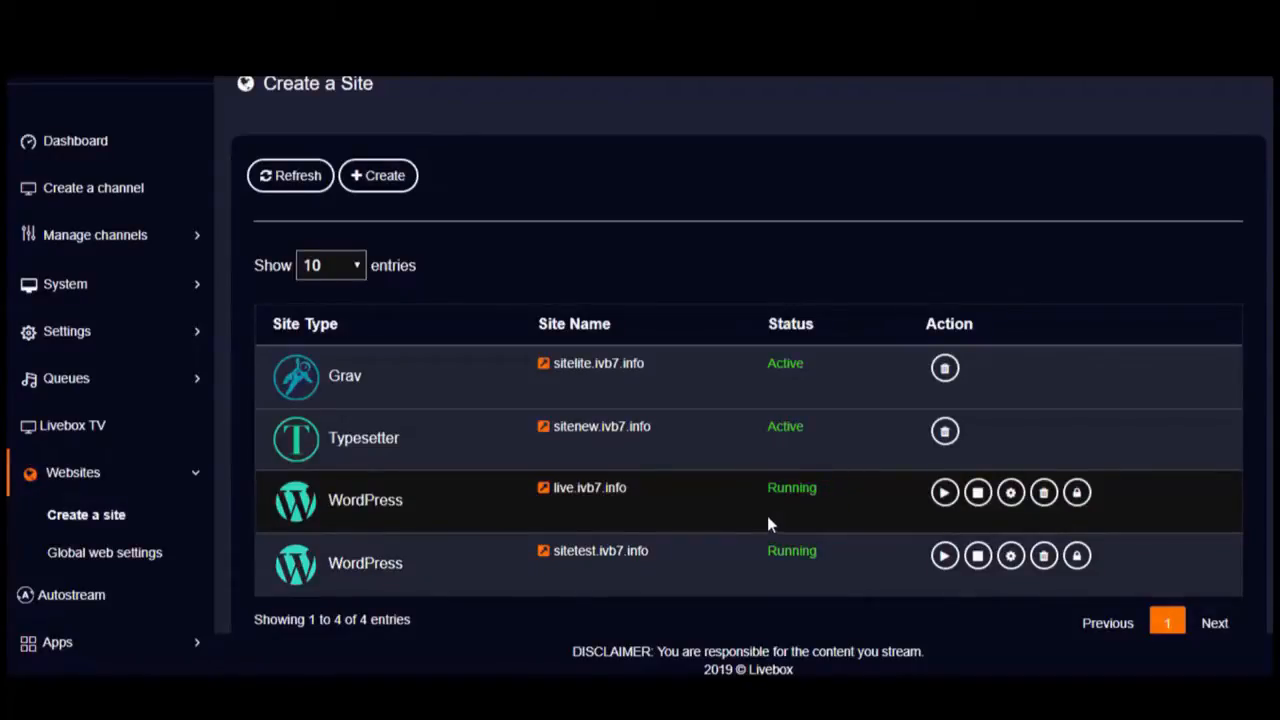
{"action": "left_click", "coordinate": [547, 500]}
Step: Open the password settings, then the Site Settings panel for live.ivb7.info
{"action": "left_click", "coordinate": [1076, 498]}
{"action": "left_click", "coordinate": [1010, 493]}
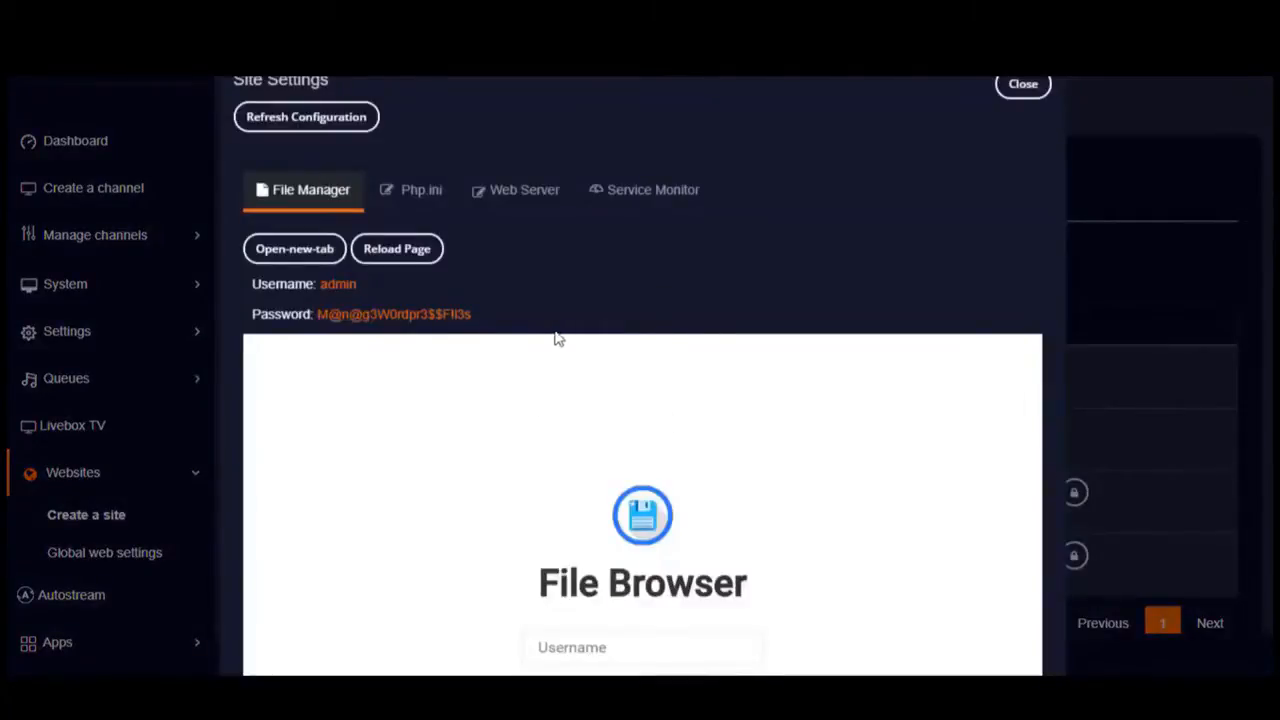
{"action": "scroll", "coordinate": [682, 390], "scroll_direction": "down", "scroll_amount": 2}
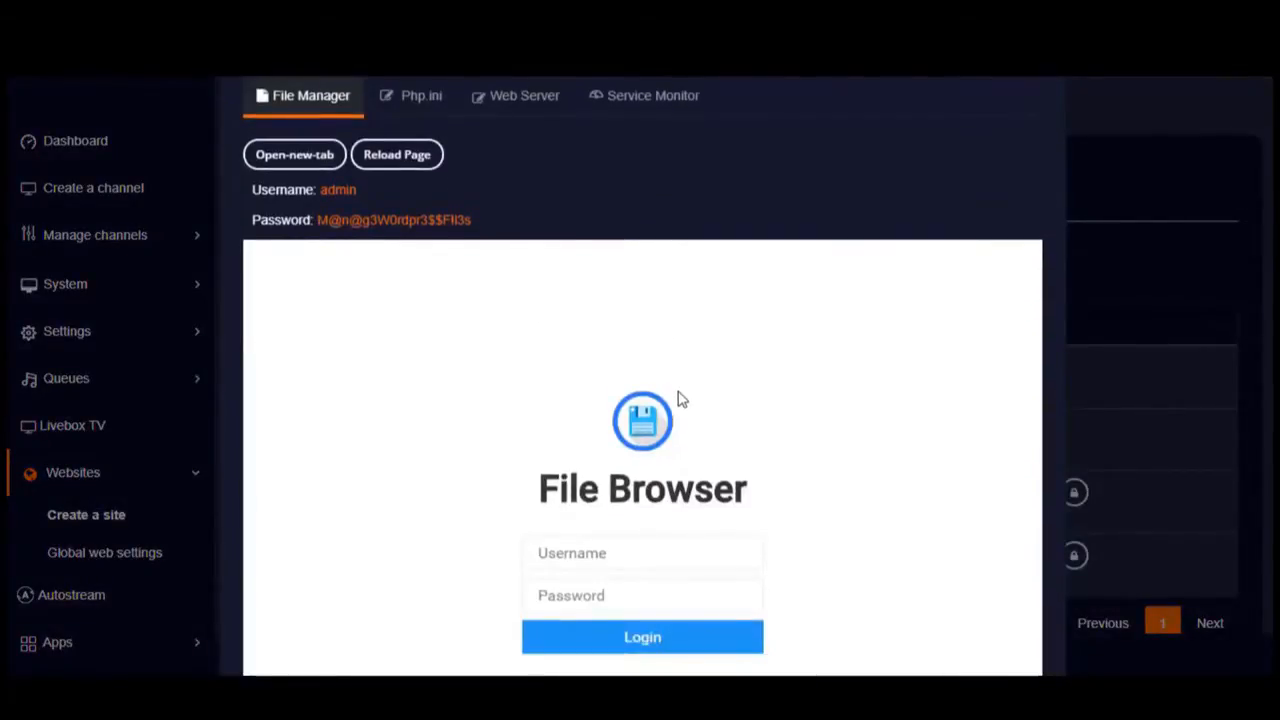
{"action": "scroll", "coordinate": [678, 398], "scroll_direction": "up", "scroll_amount": 3}
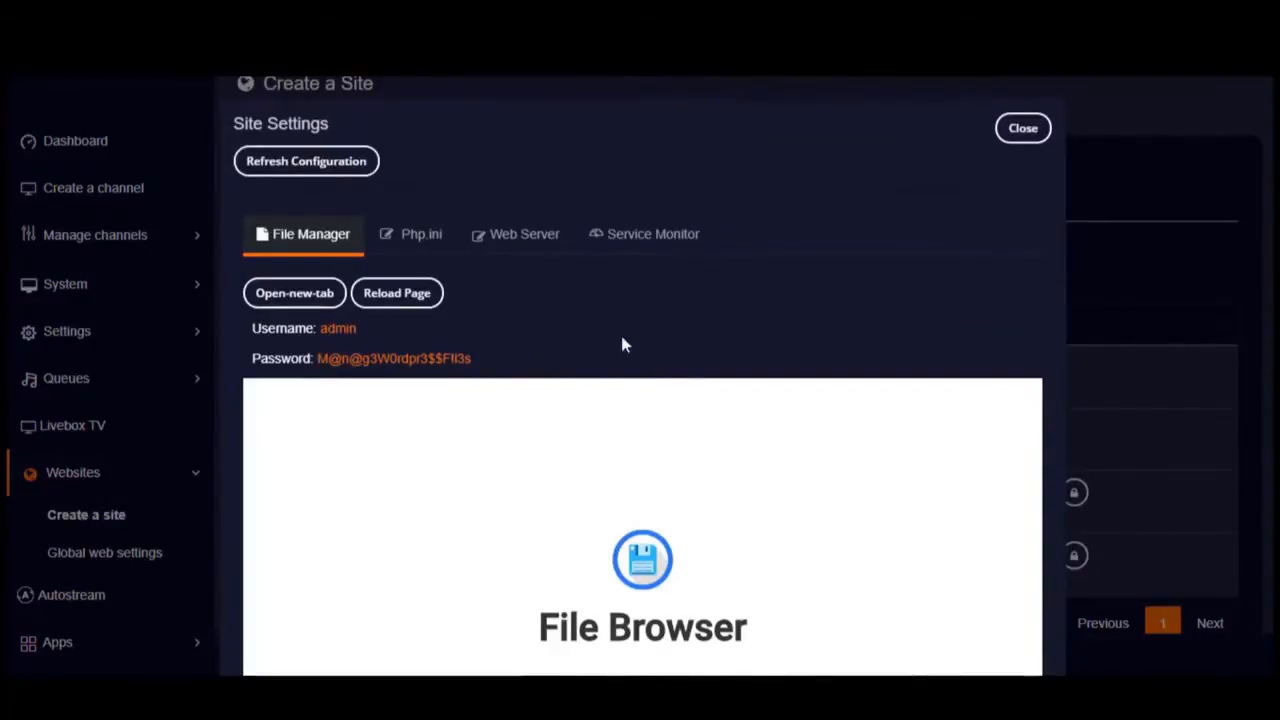
{"action": "scroll", "coordinate": [621, 344], "scroll_direction": "down", "scroll_amount": 3}
{"action": "scroll", "coordinate": [629, 437], "scroll_direction": "up", "scroll_amount": 3}
Step: Show the Service Monitor to check Web Server, PHP, MYSQL and Website are online
{"action": "left_click", "coordinate": [641, 244]}
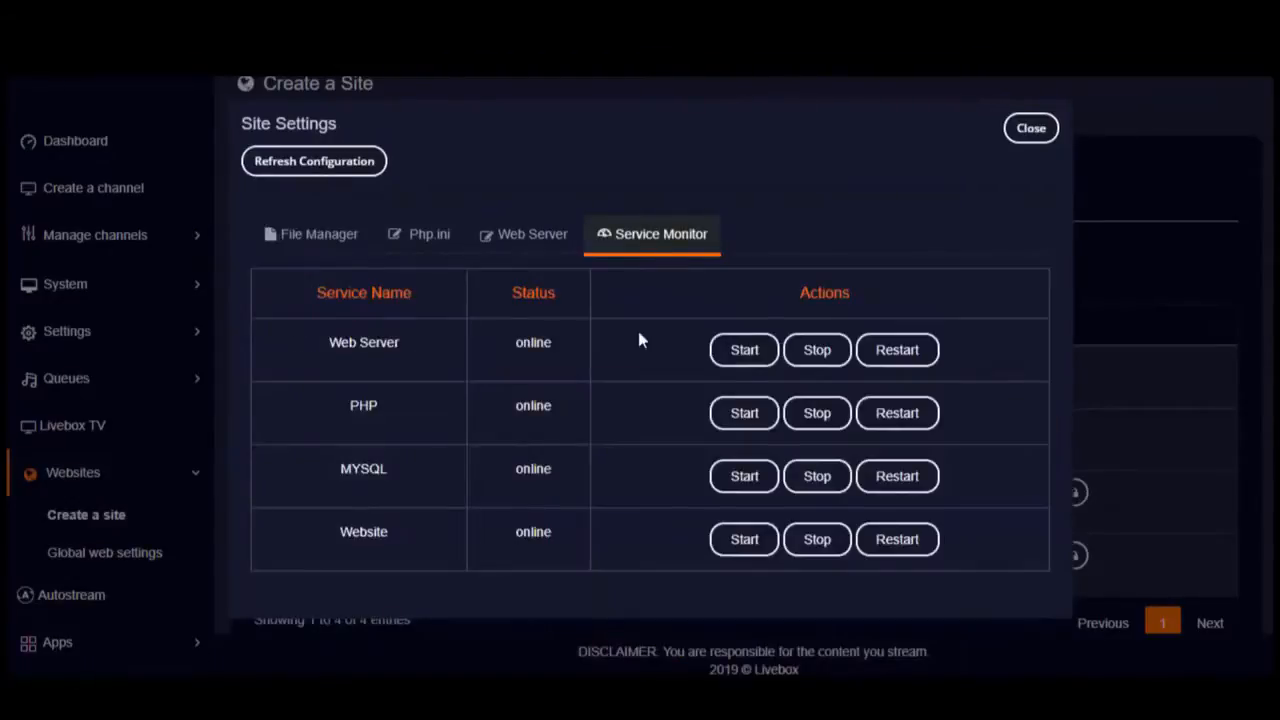
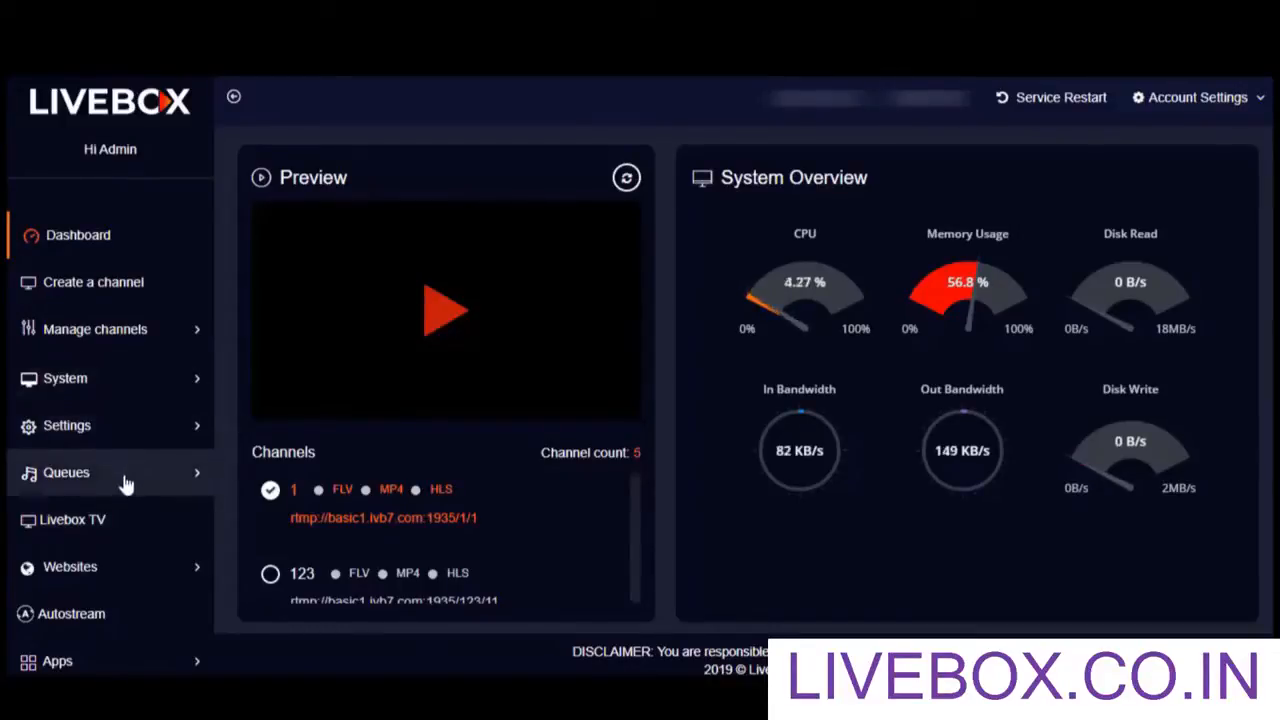
Step: Go to Websites > Create a site to list the existing Grav, Typesetter and WordPress sites
{"action": "left_click", "coordinate": [93, 568]}
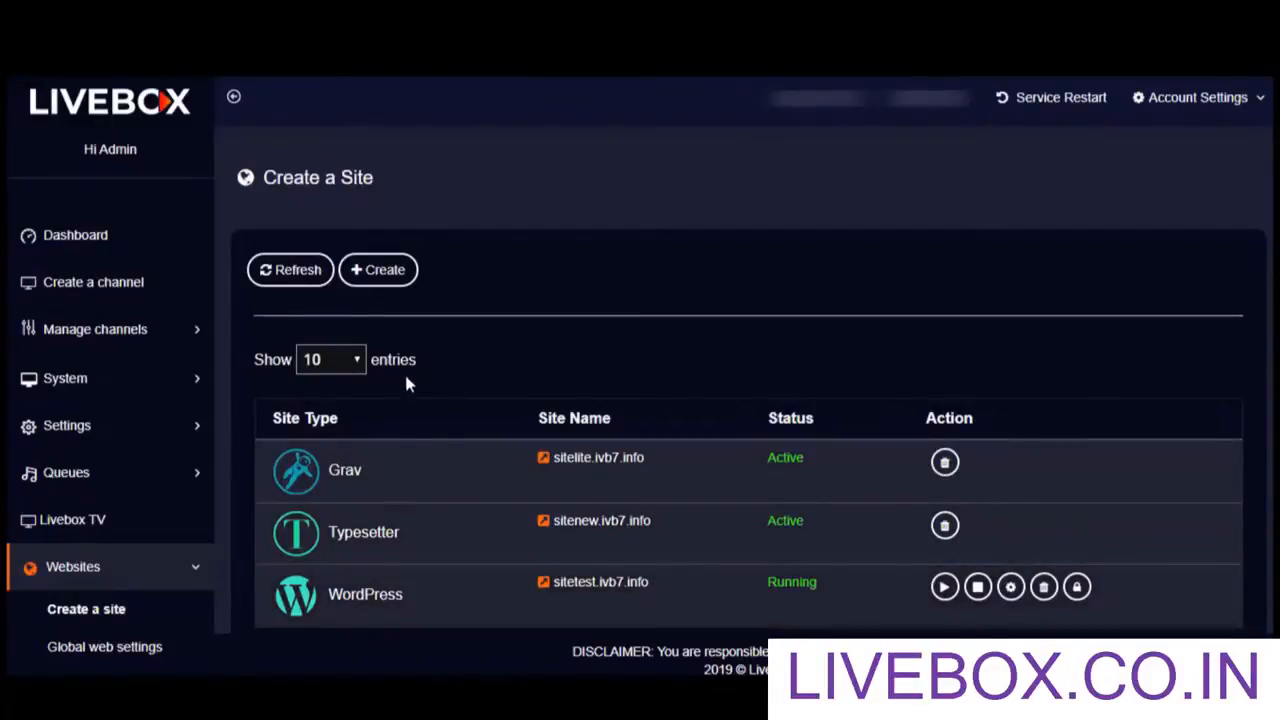
Step: Add a WordPress site with site name 'live' on the .ivb7.info domain
{"action": "left_click", "coordinate": [371, 279]}
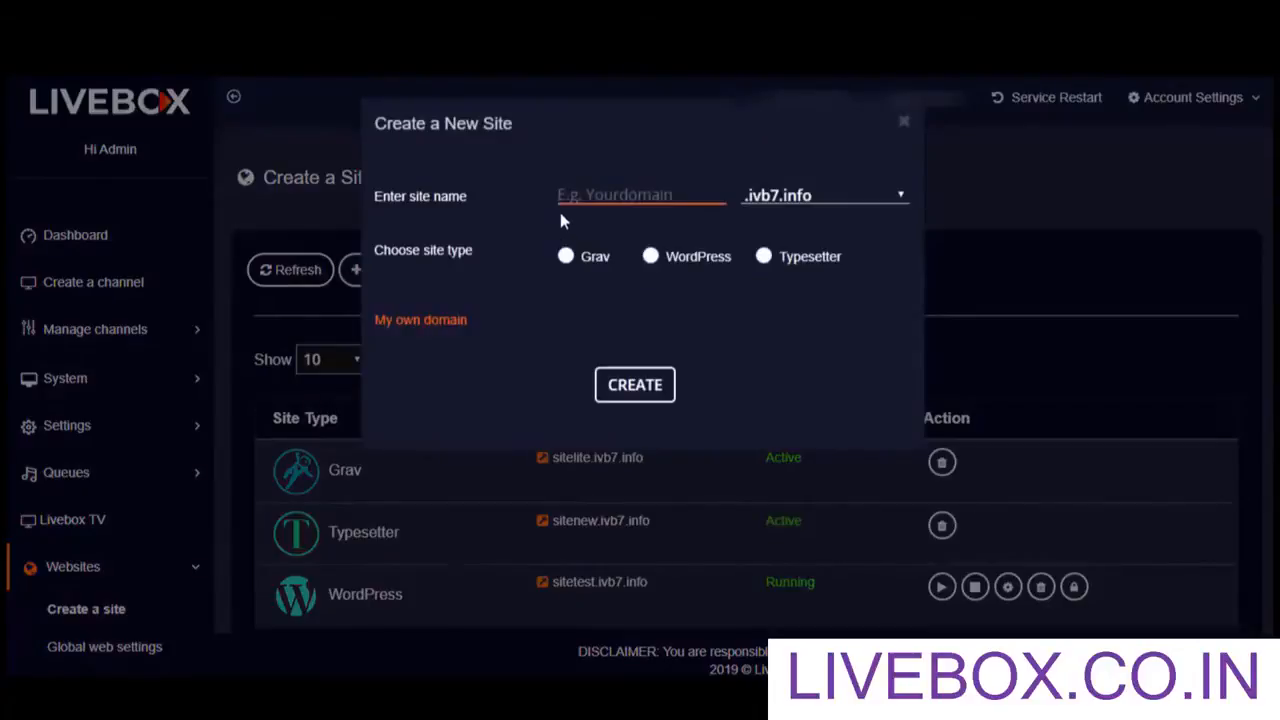
{"action": "type", "text": "live"}
{"action": "left_click", "coordinate": [651, 258]}
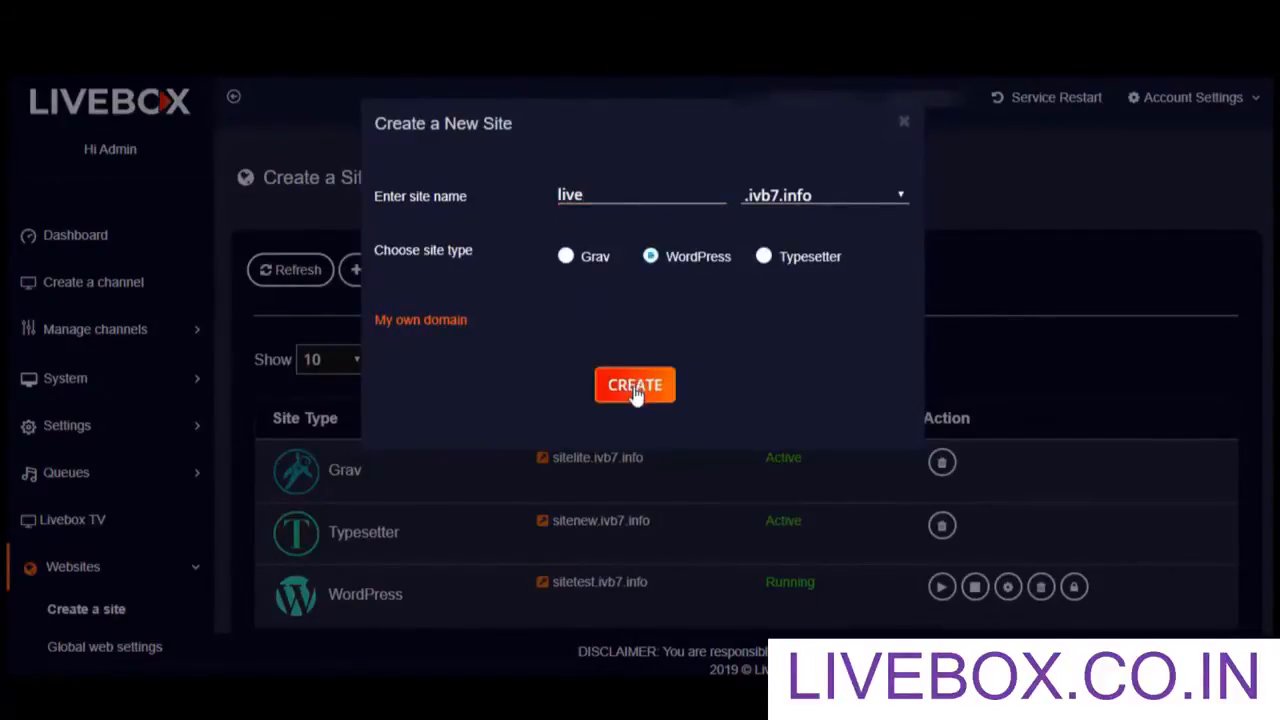
{"action": "left_click", "coordinate": [636, 390]}
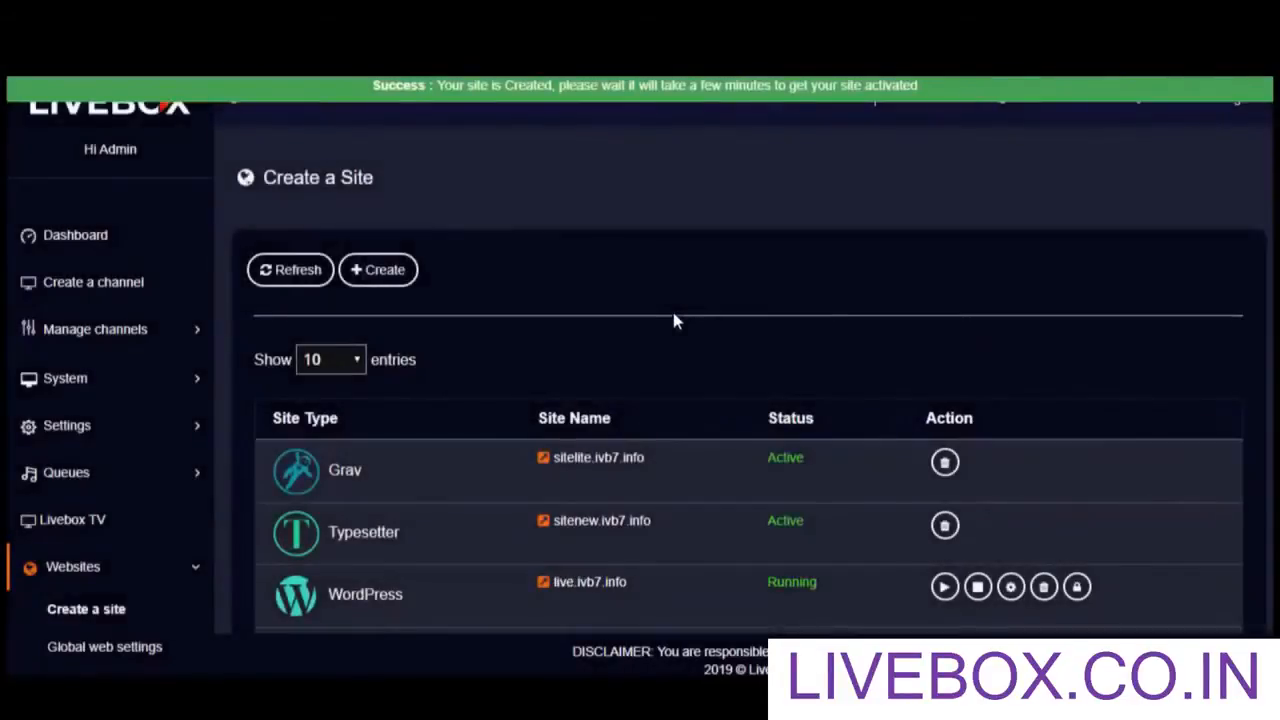
Step: Find the live.ivb7.info row marked Running and open that site
{"action": "scroll", "coordinate": [785, 547], "scroll_direction": "down", "scroll_amount": 1}
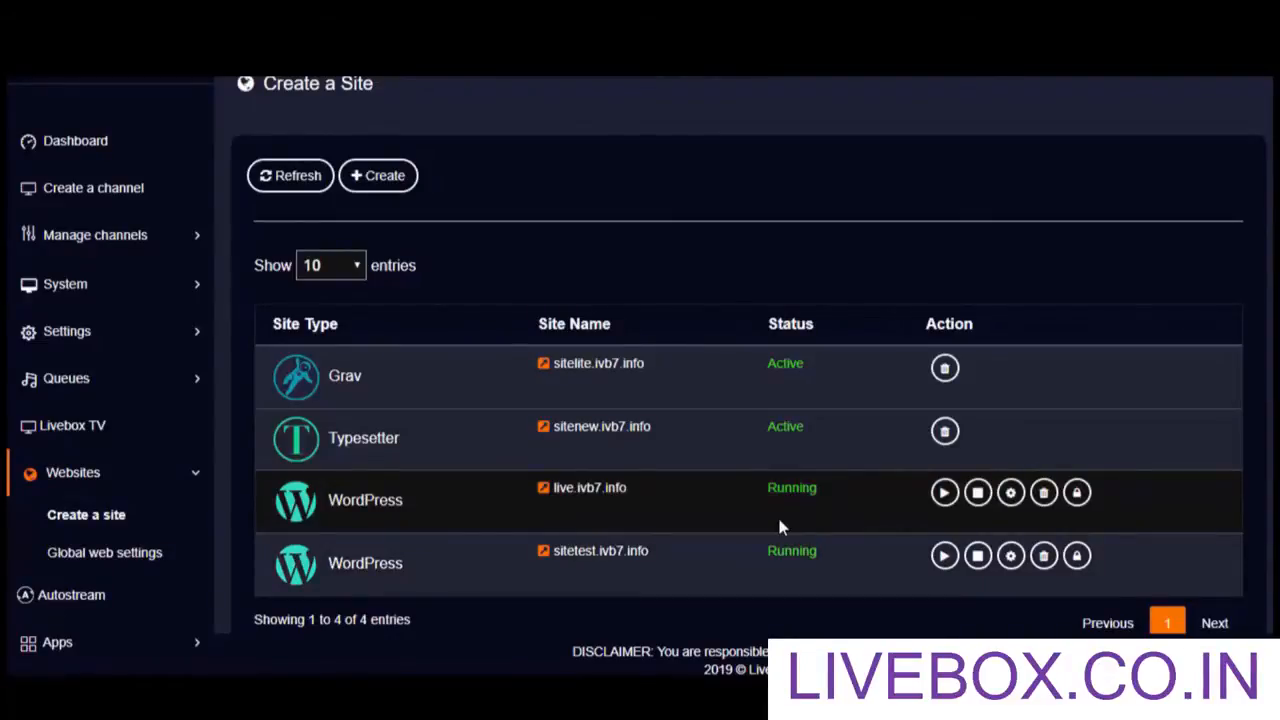
{"action": "left_click", "coordinate": [548, 494]}
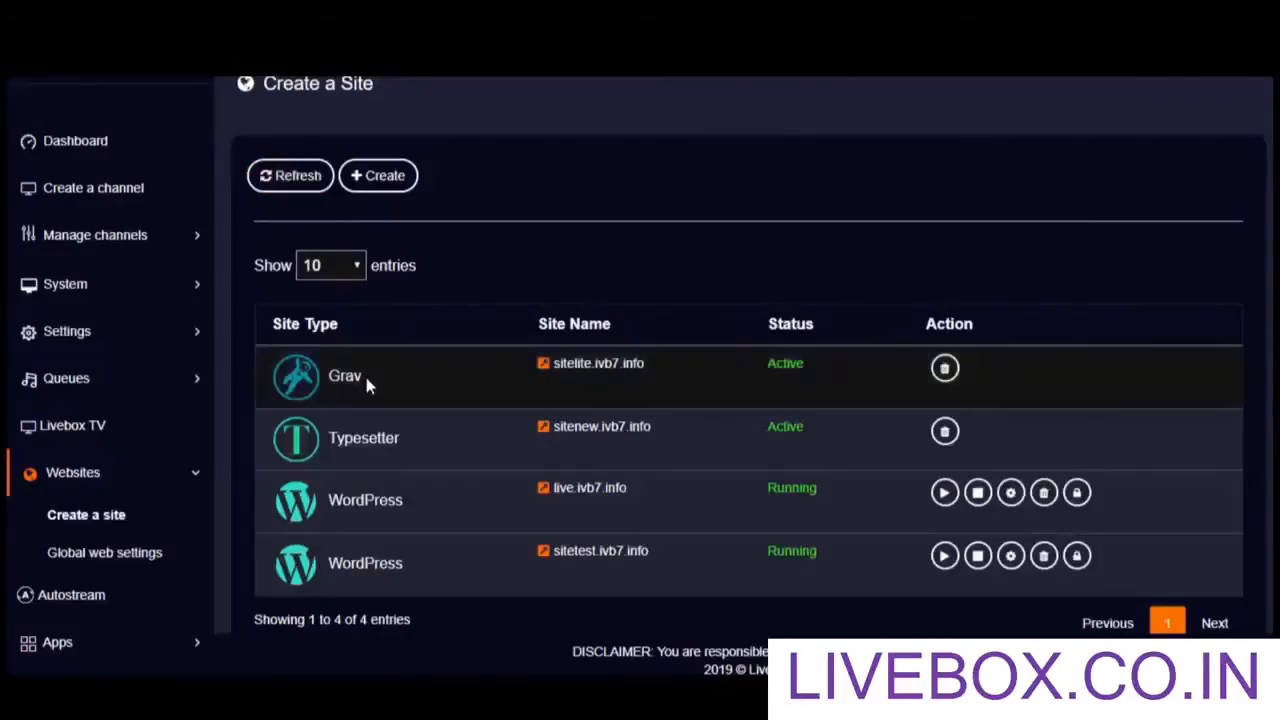
Step: Open Site Settings for live.ivb7.info and review the File Manager login credentials
{"action": "left_click", "coordinate": [1075, 502]}
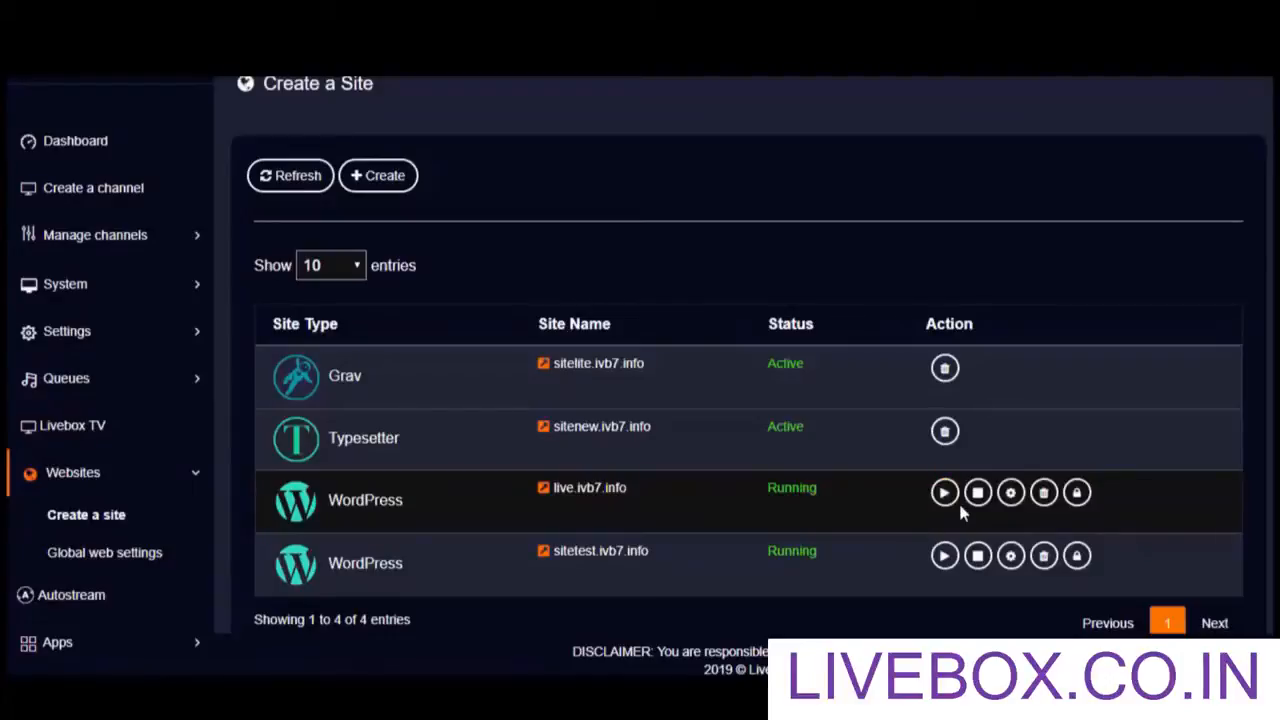
{"action": "left_click", "coordinate": [1010, 492]}
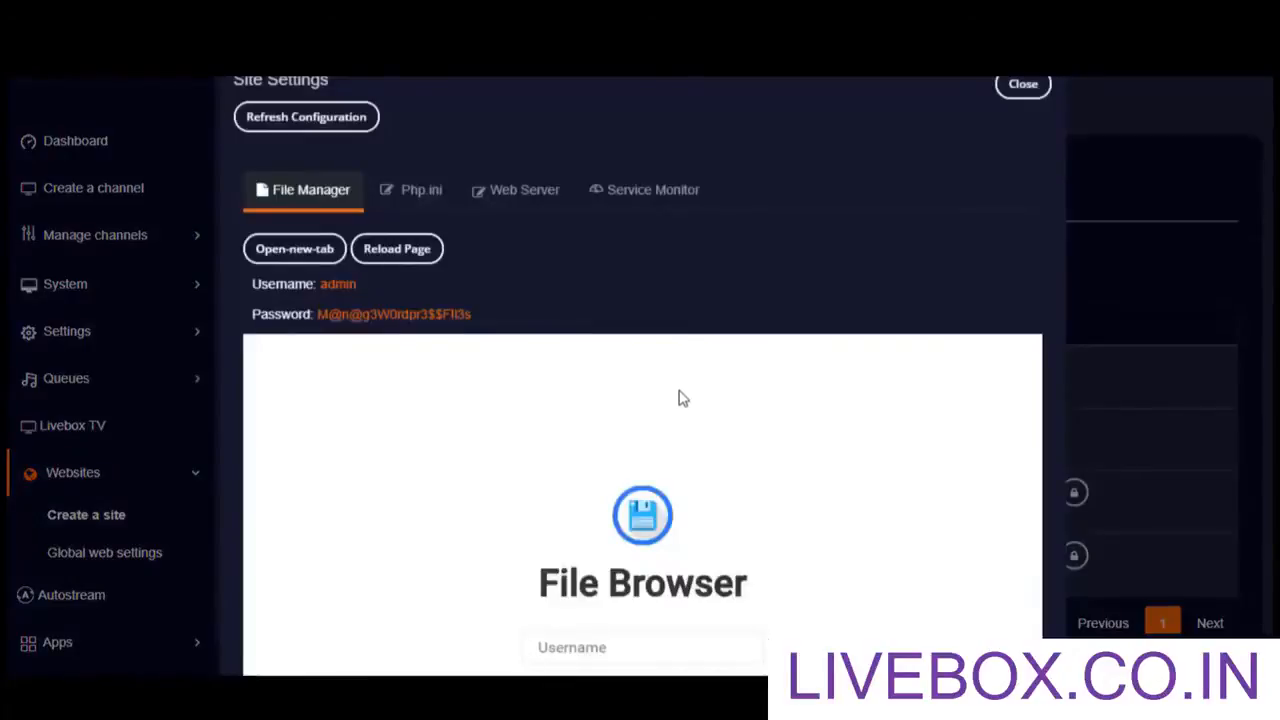
{"action": "scroll", "coordinate": [679, 397], "scroll_direction": "down", "scroll_amount": 1}
{"action": "scroll", "coordinate": [679, 395], "scroll_direction": "up", "scroll_amount": 2}
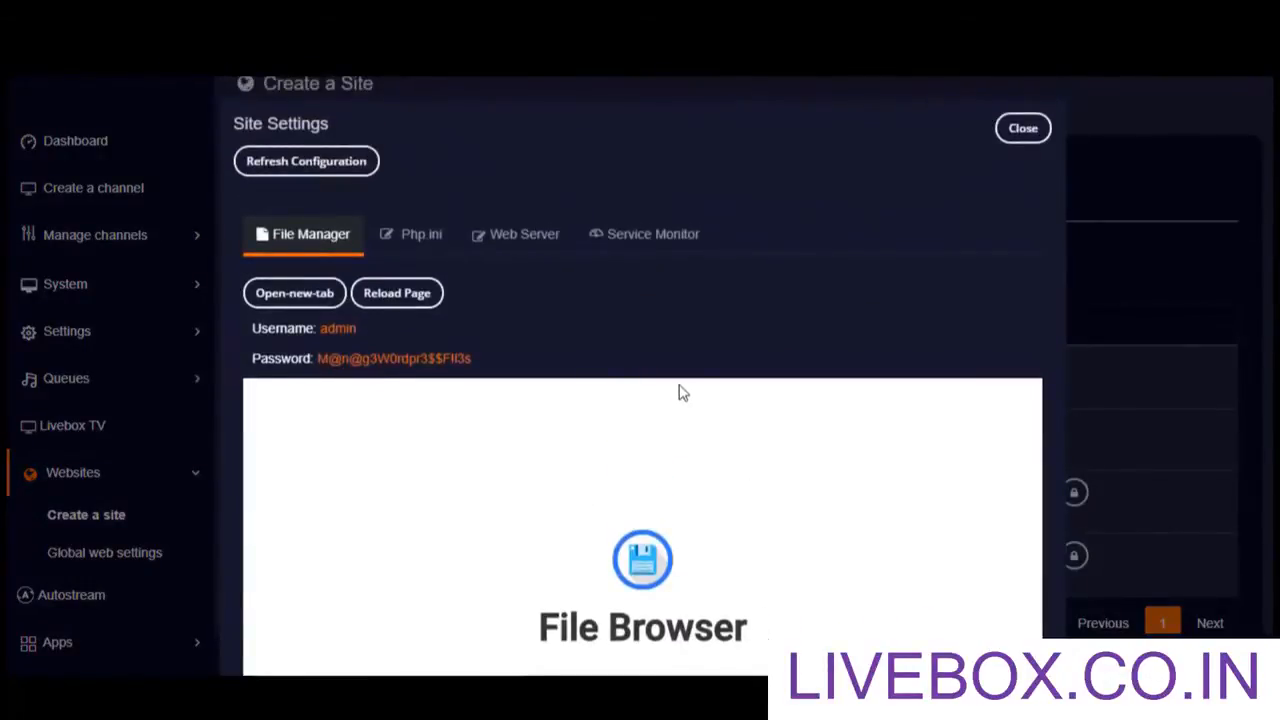
{"action": "scroll", "coordinate": [671, 434], "scroll_direction": "down", "scroll_amount": 3}
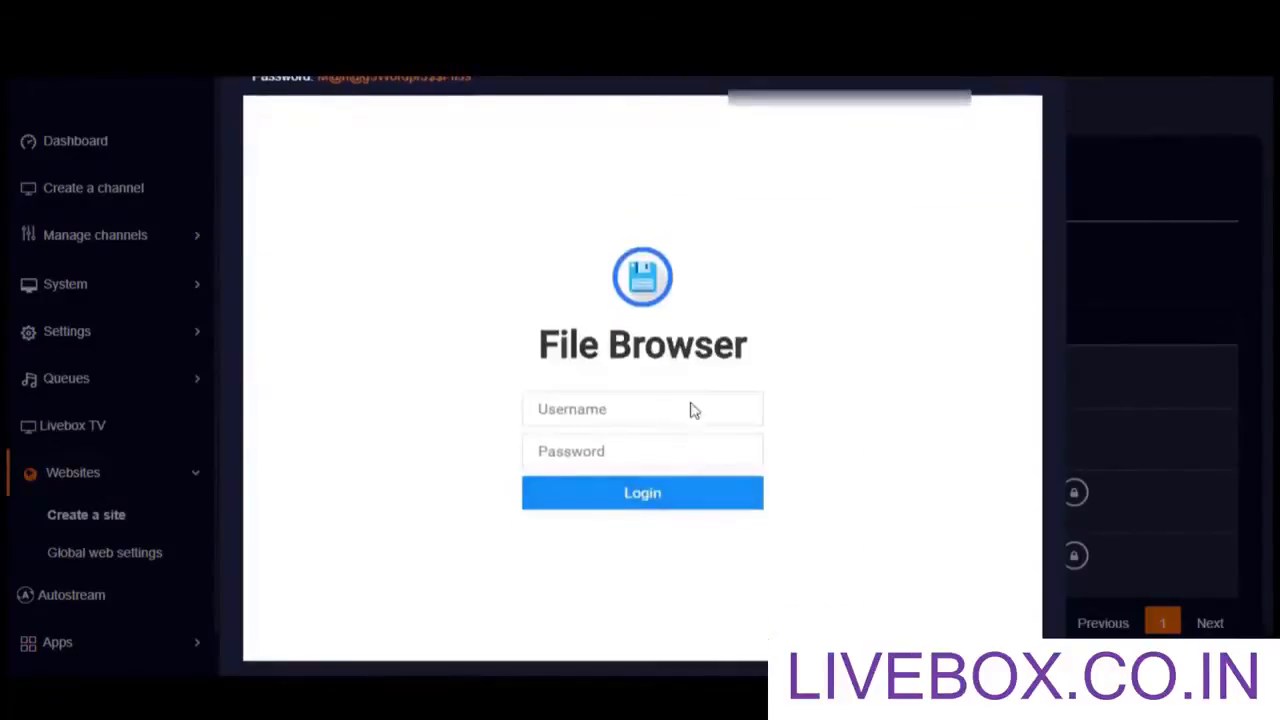
{"action": "scroll", "coordinate": [692, 410], "scroll_direction": "up", "scroll_amount": 3}
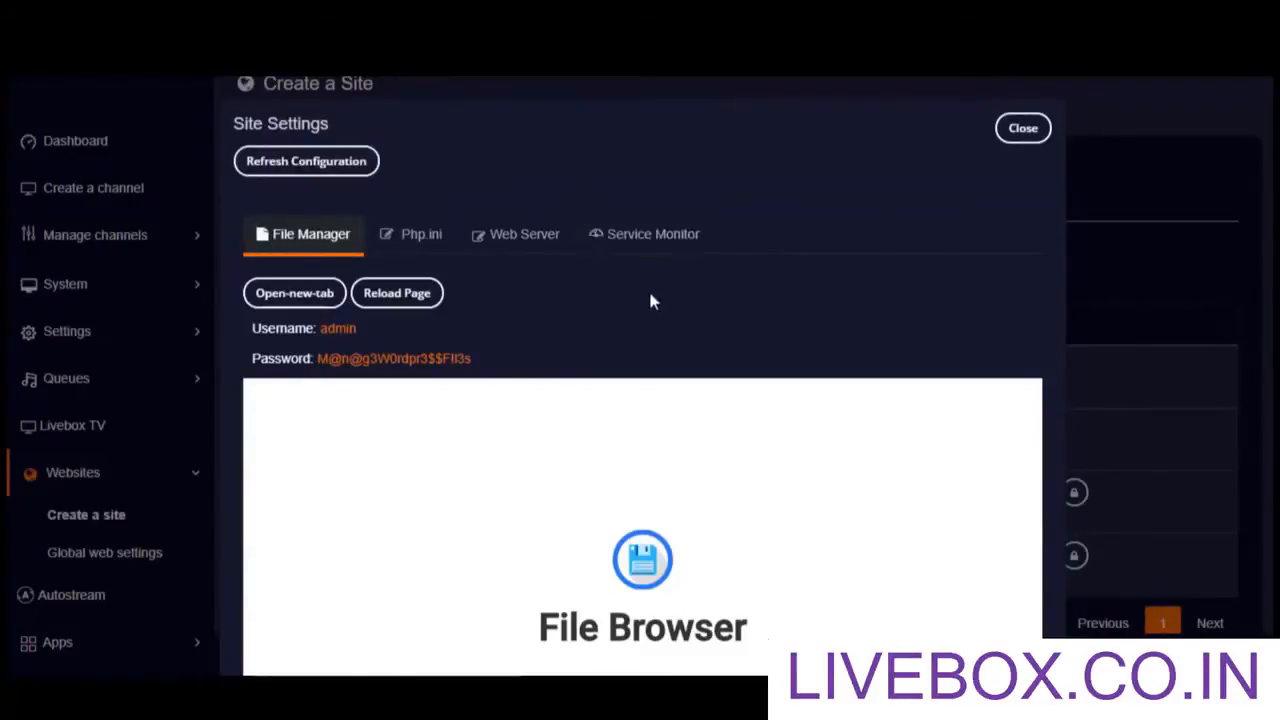
Step: Show the live site's Service Monitor to check its running services
{"action": "left_click", "coordinate": [643, 240]}
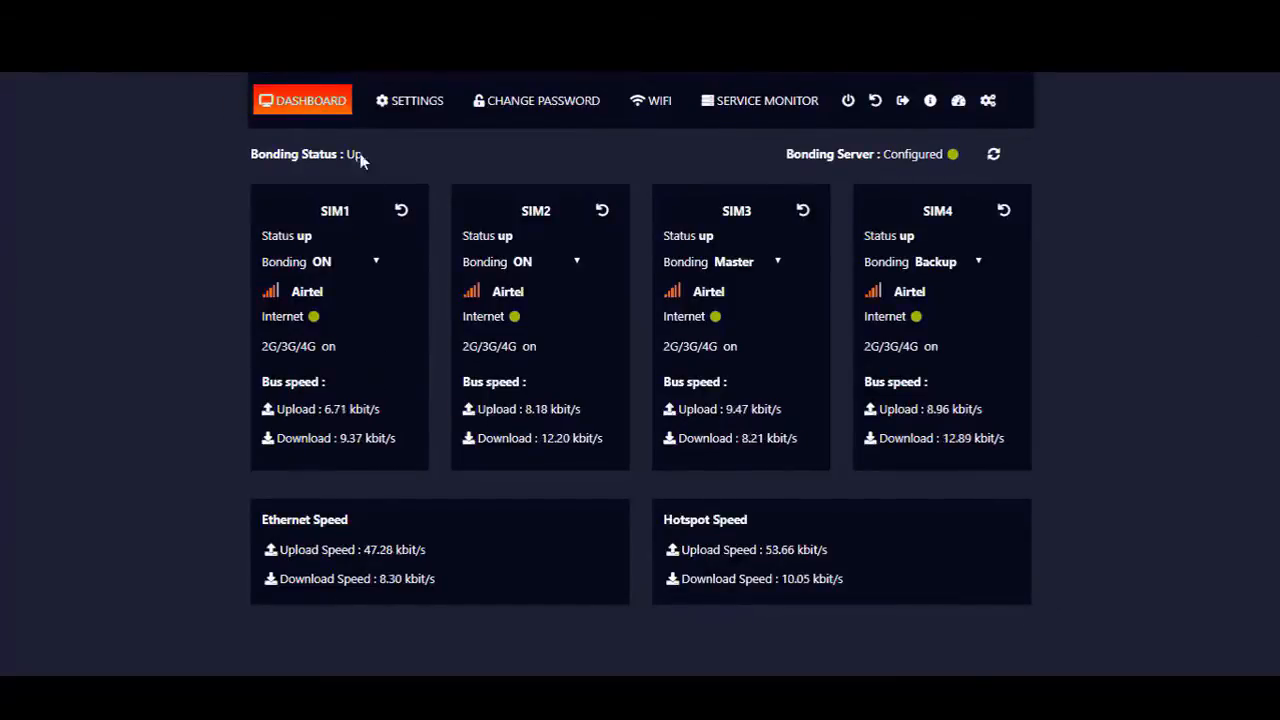
Step: Show the router's settings with Bonding Server IP 192.168.95.1 and server key
{"action": "left_click", "coordinate": [406, 110]}
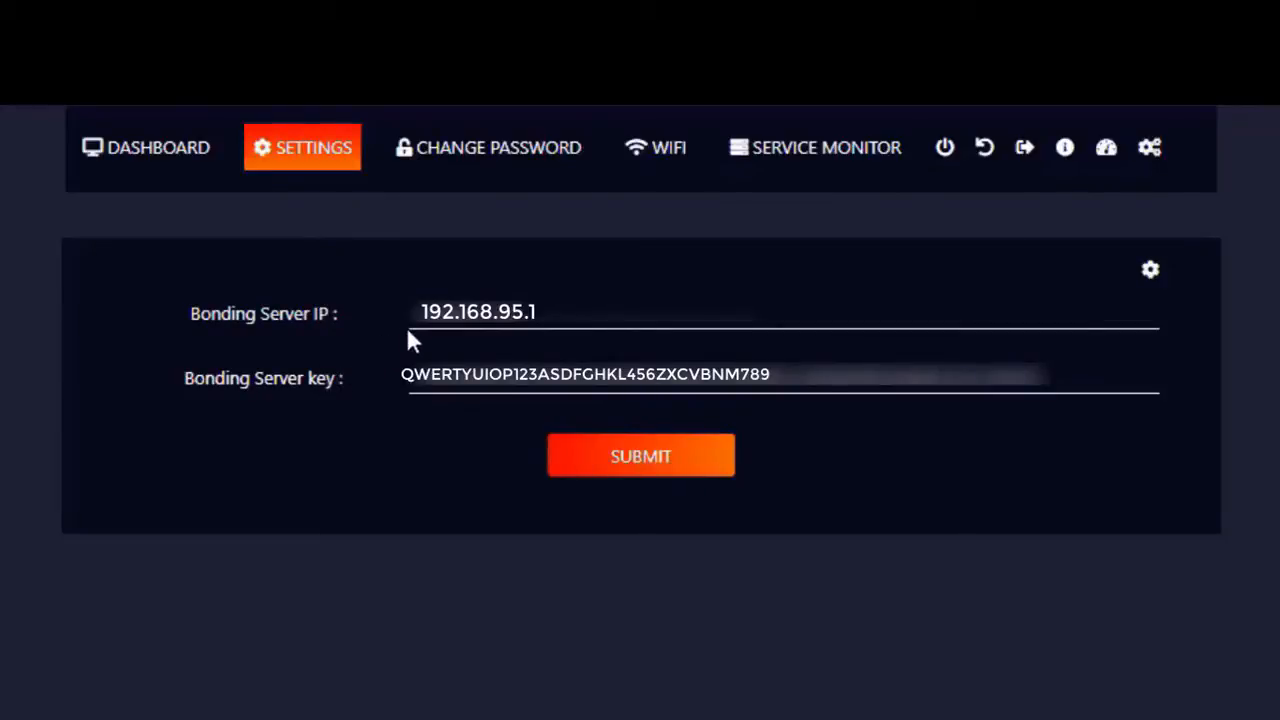
Step: Review the available bonding methods, then return to the SIM status dashboard
{"action": "left_click", "coordinate": [1150, 280]}
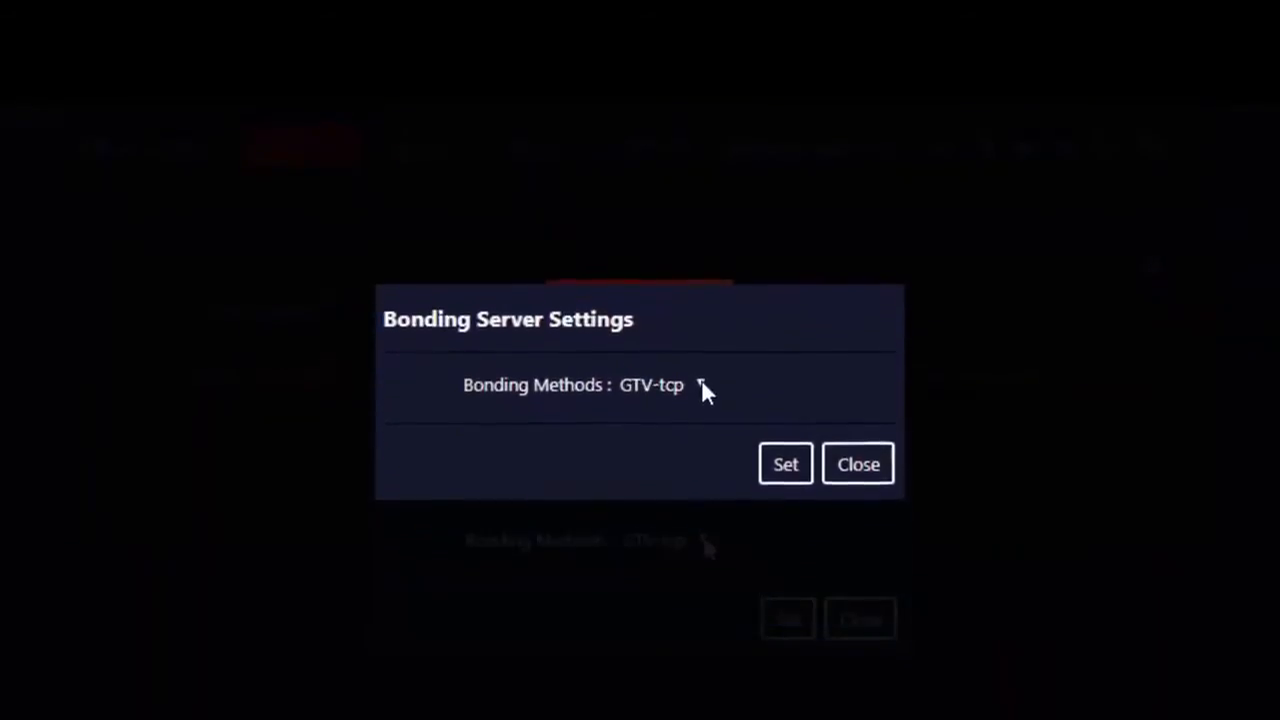
{"action": "left_click", "coordinate": [701, 352]}
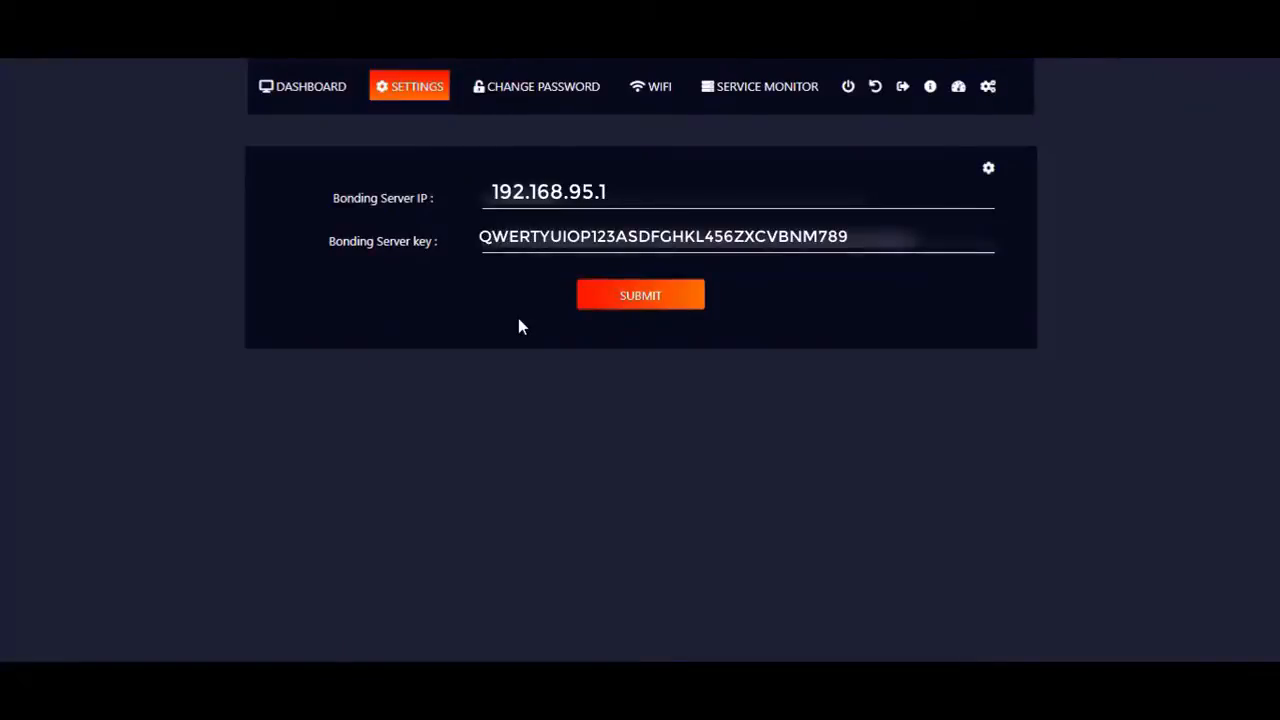
{"action": "left_click", "coordinate": [305, 92]}
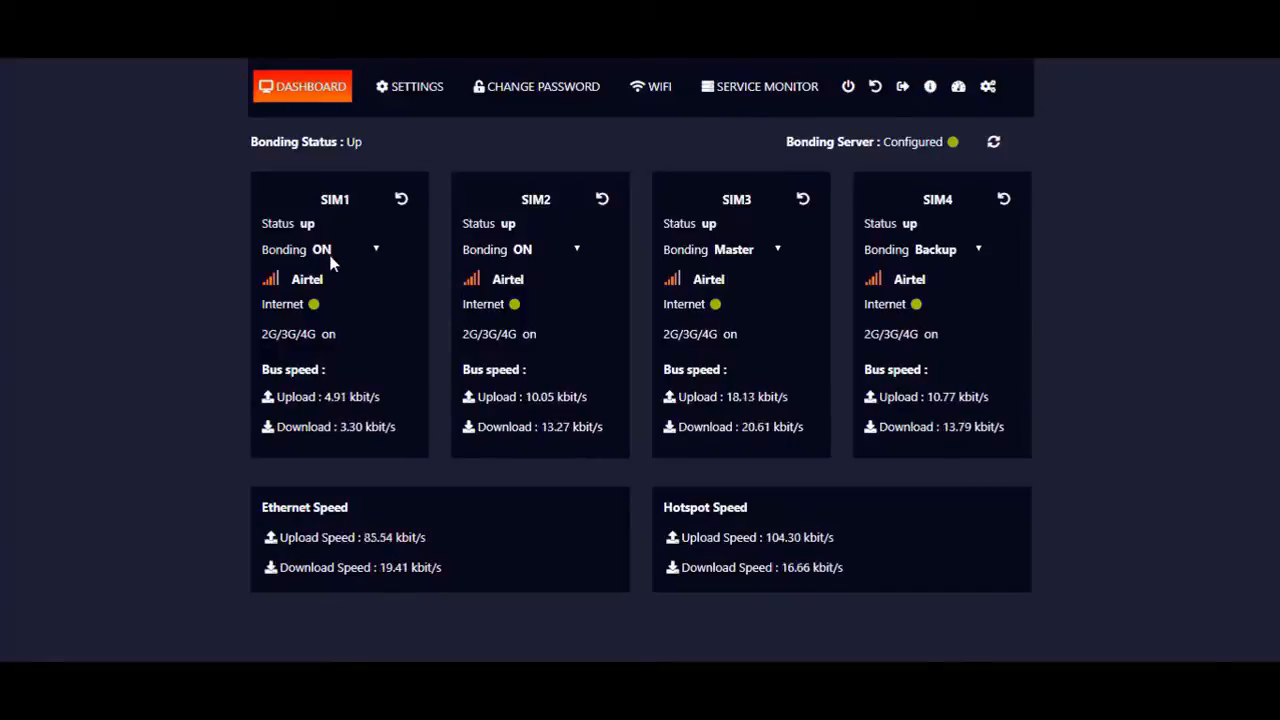
Step: View SIM1's bonding mode options, then bring up the Change Password form
{"action": "left_click", "coordinate": [375, 250]}
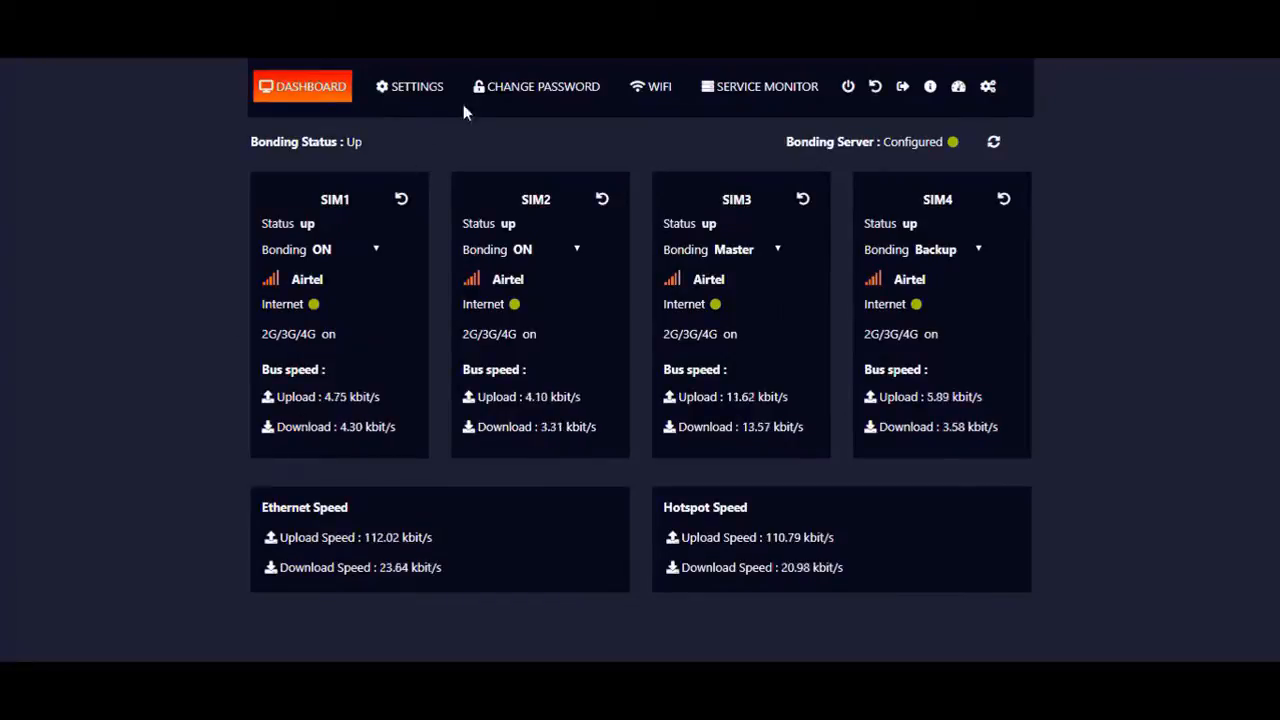
{"action": "left_click", "coordinate": [521, 93]}
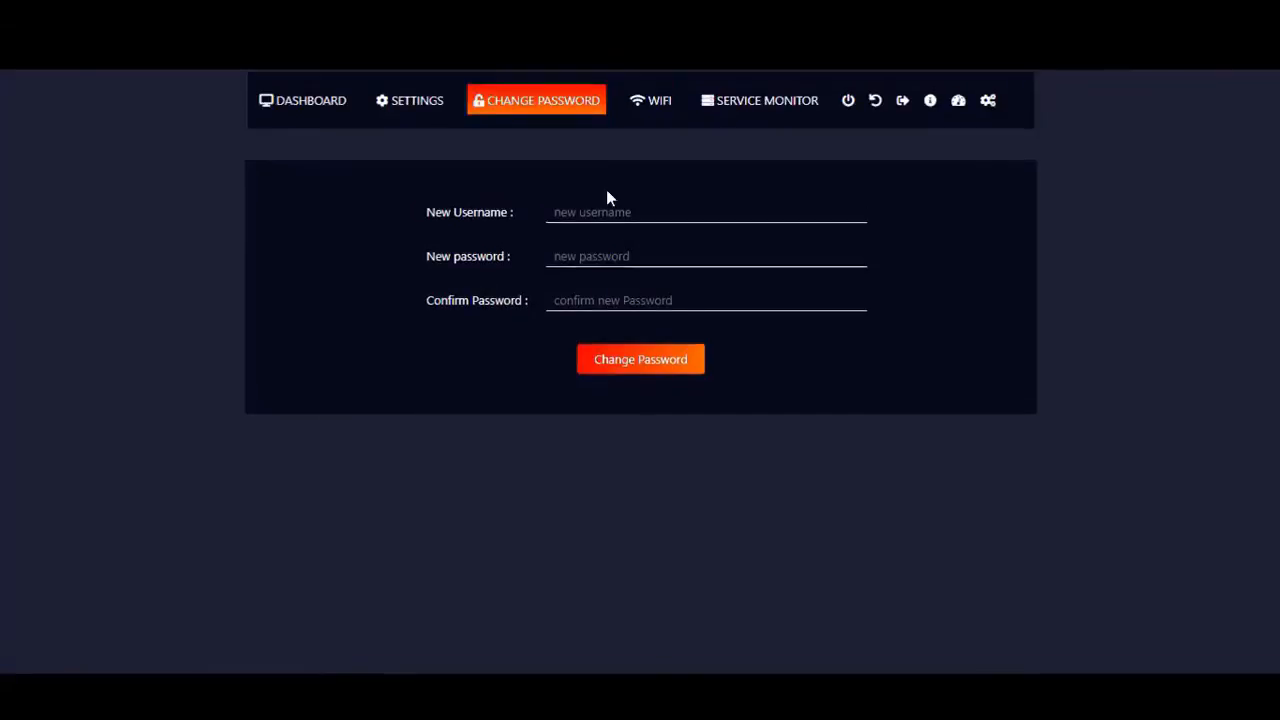
{"action": "left_click", "coordinate": [640, 112]}
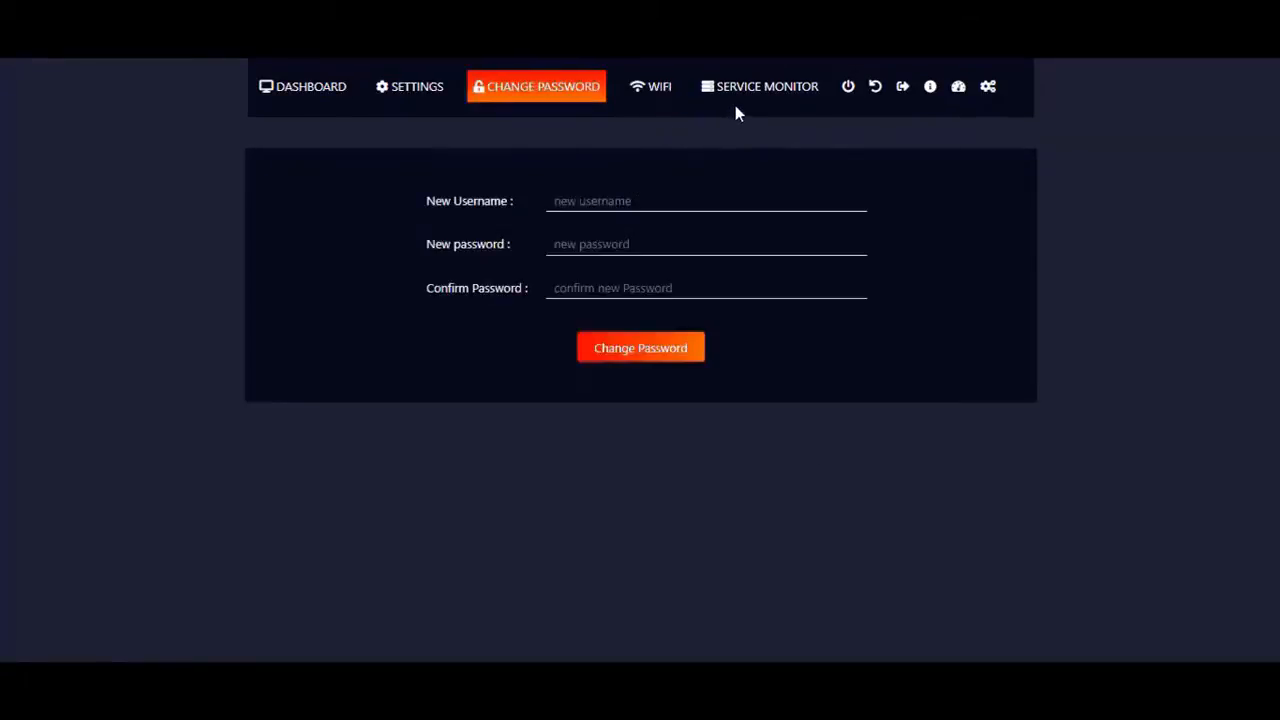
Step: Check the router's services on its Service Monitor page
{"action": "left_click", "coordinate": [740, 96]}
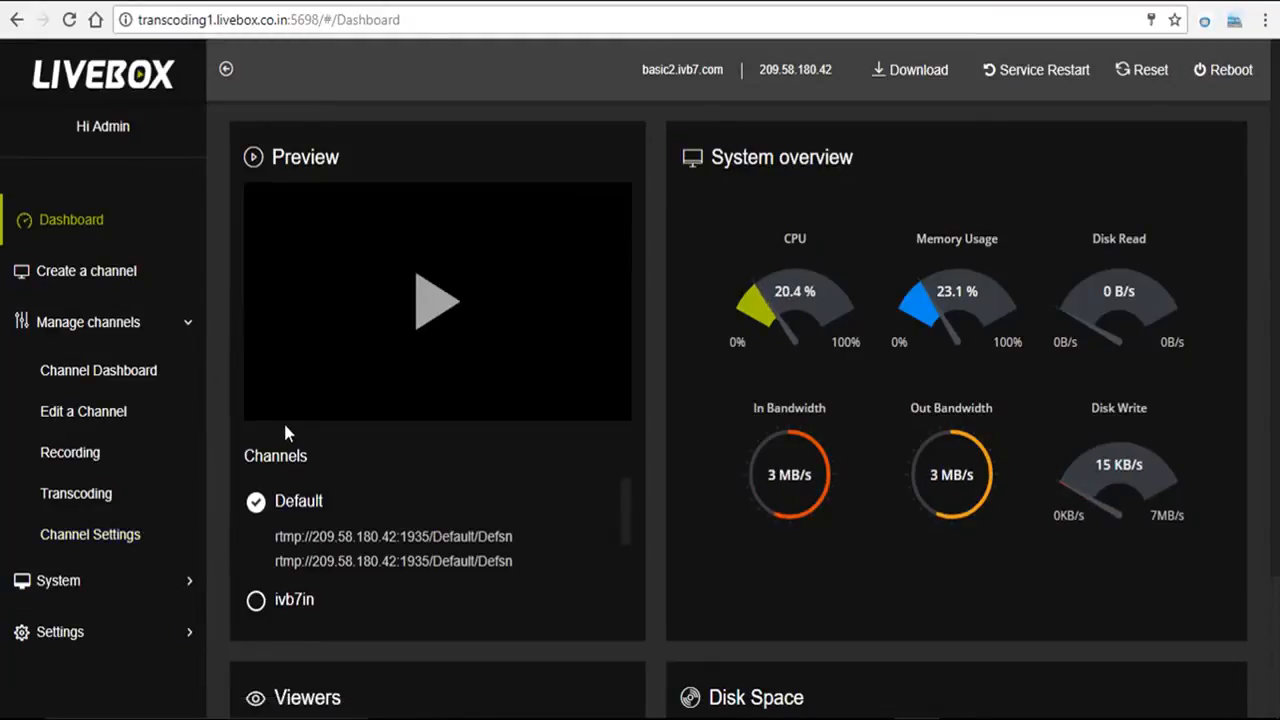
Step: Run a System > Speed Test on the transcoding server
{"action": "left_click", "coordinate": [88, 598]}
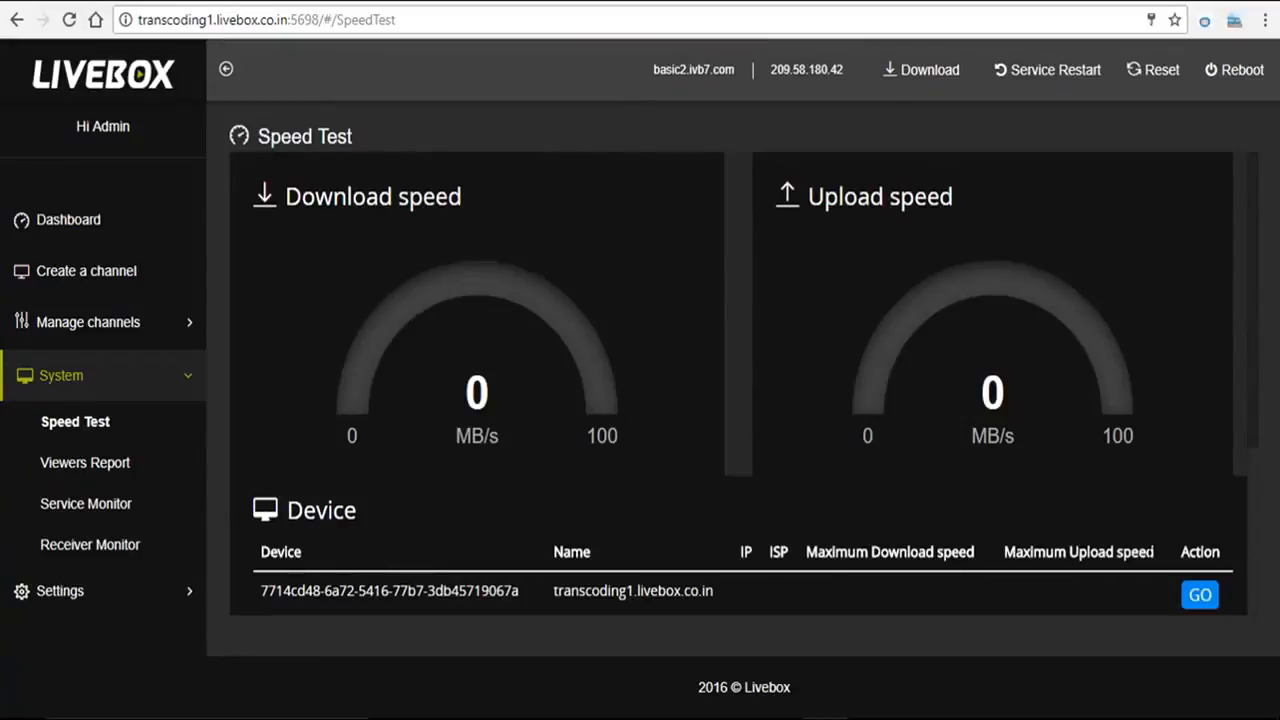
{"action": "left_click", "coordinate": [1200, 597]}
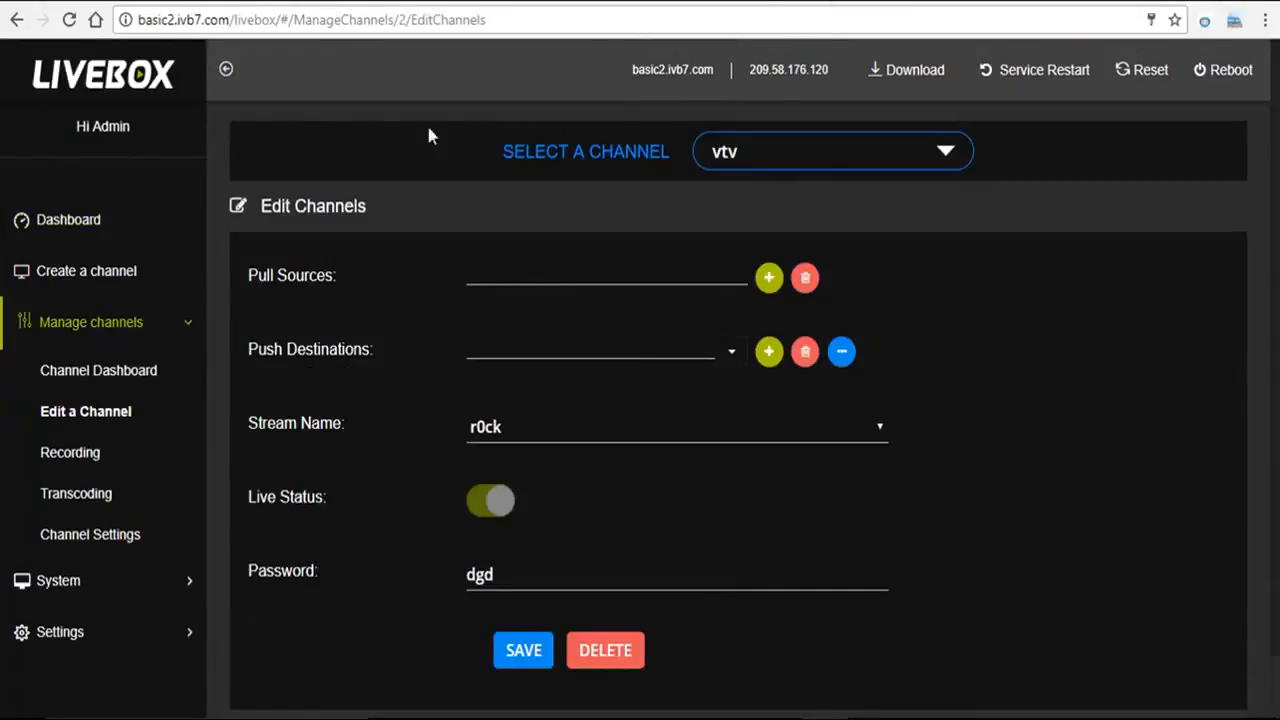
Step: Return to the Livebox transcoding server's Dashboard, then switch over to OBS Studio
{"action": "left_click", "coordinate": [112, 236]}
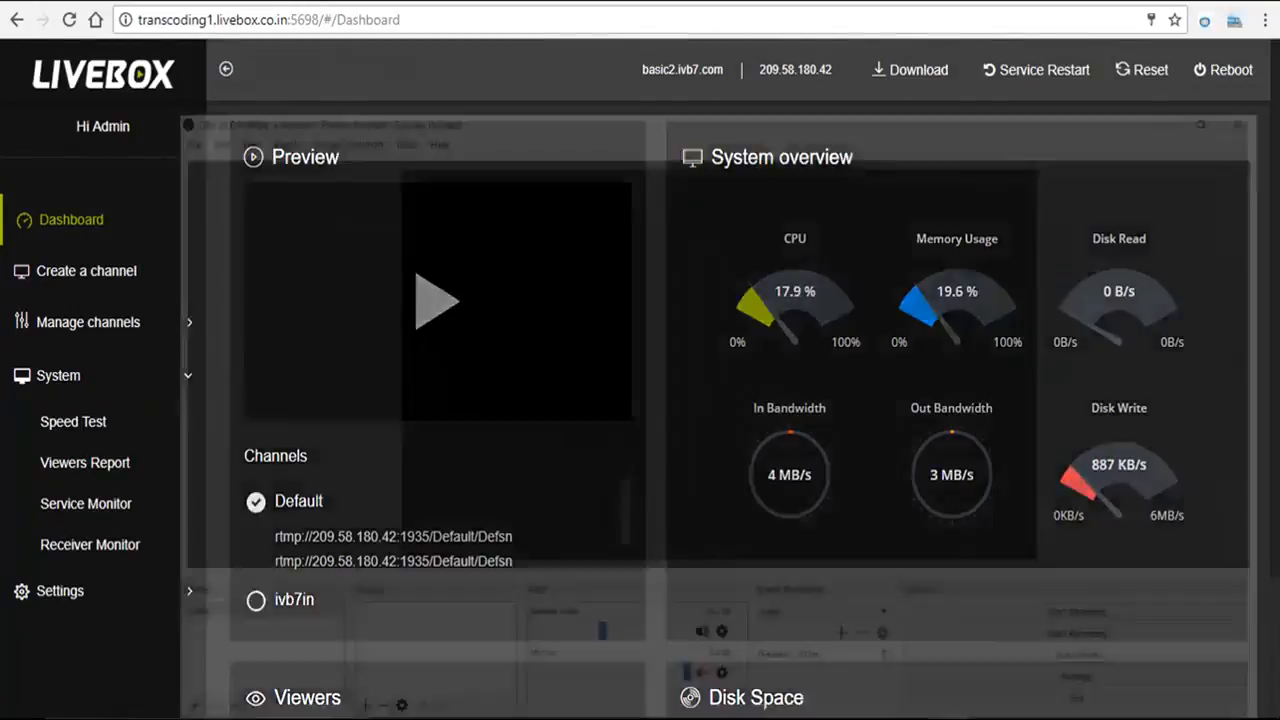
{"action": "left_click", "coordinate": [950, 660]}
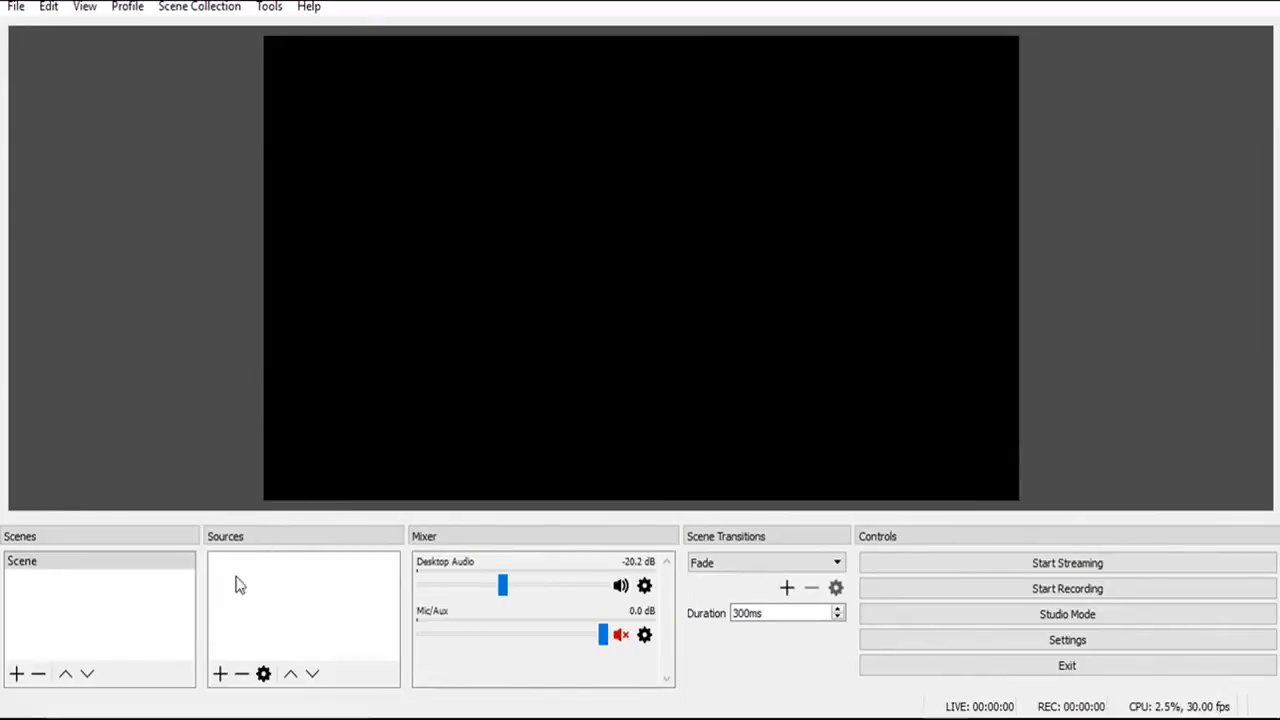
Step: Add a looping Media Source playing the Desktop video 'NASA - Moon, Mars, and Beyond'
{"action": "left_click", "coordinate": [219, 674]}
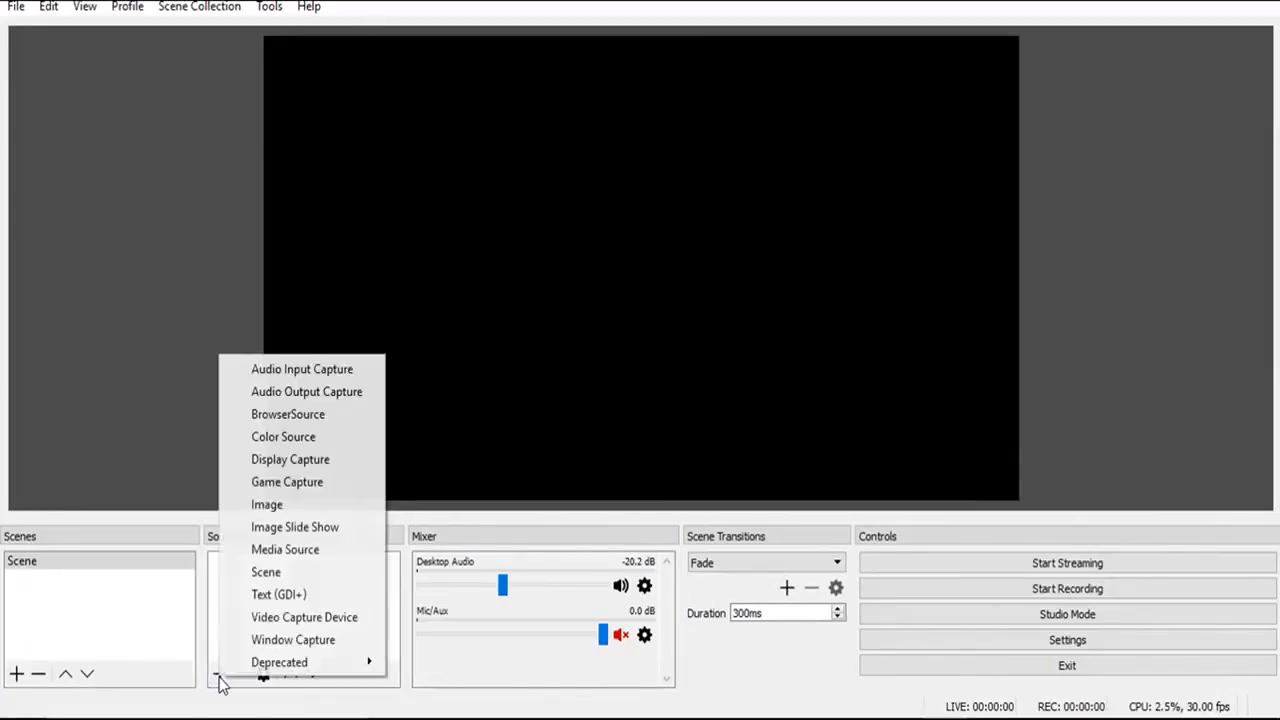
{"action": "left_click", "coordinate": [292, 558]}
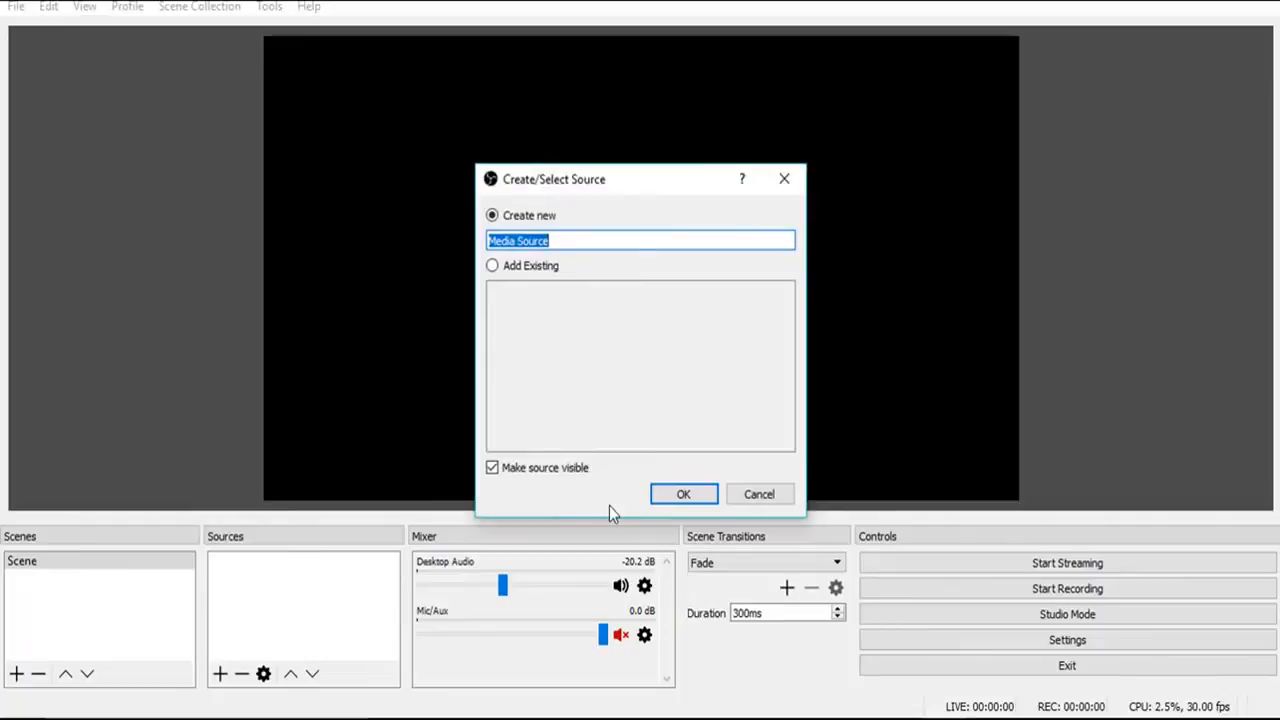
{"action": "left_click", "coordinate": [666, 502]}
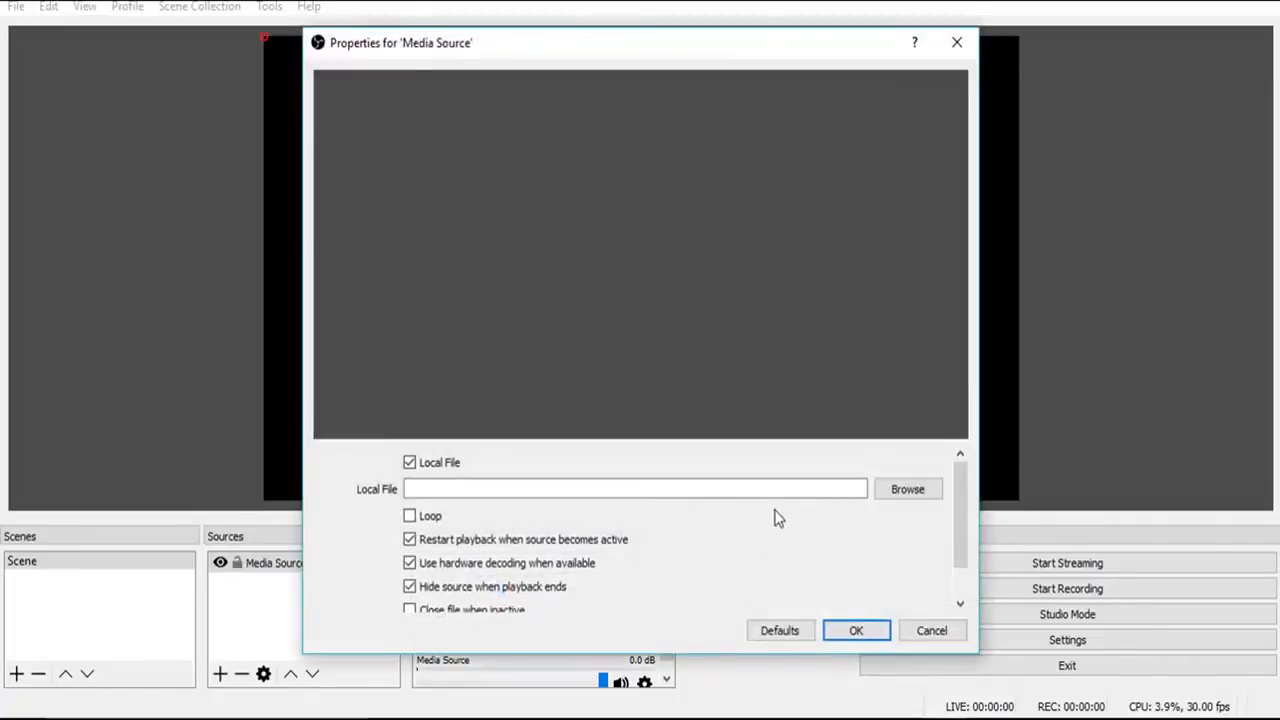
{"action": "left_click", "coordinate": [887, 496]}
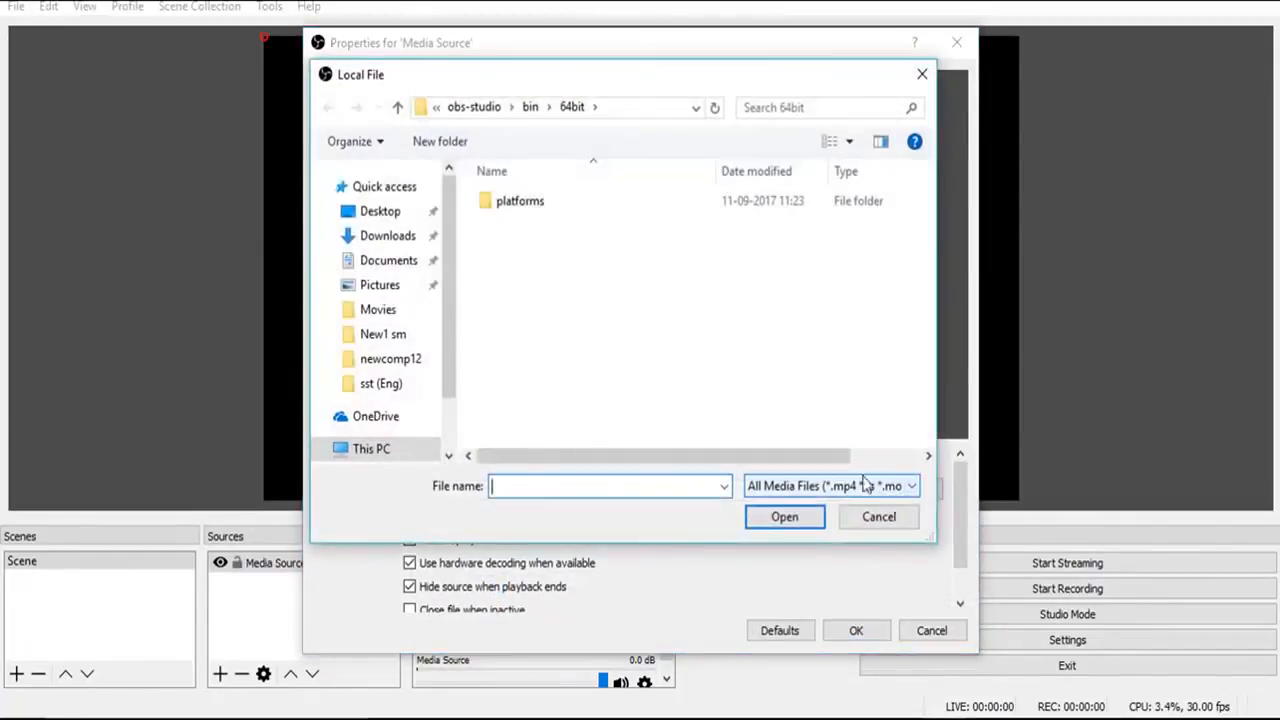
{"action": "left_click", "coordinate": [753, 240]}
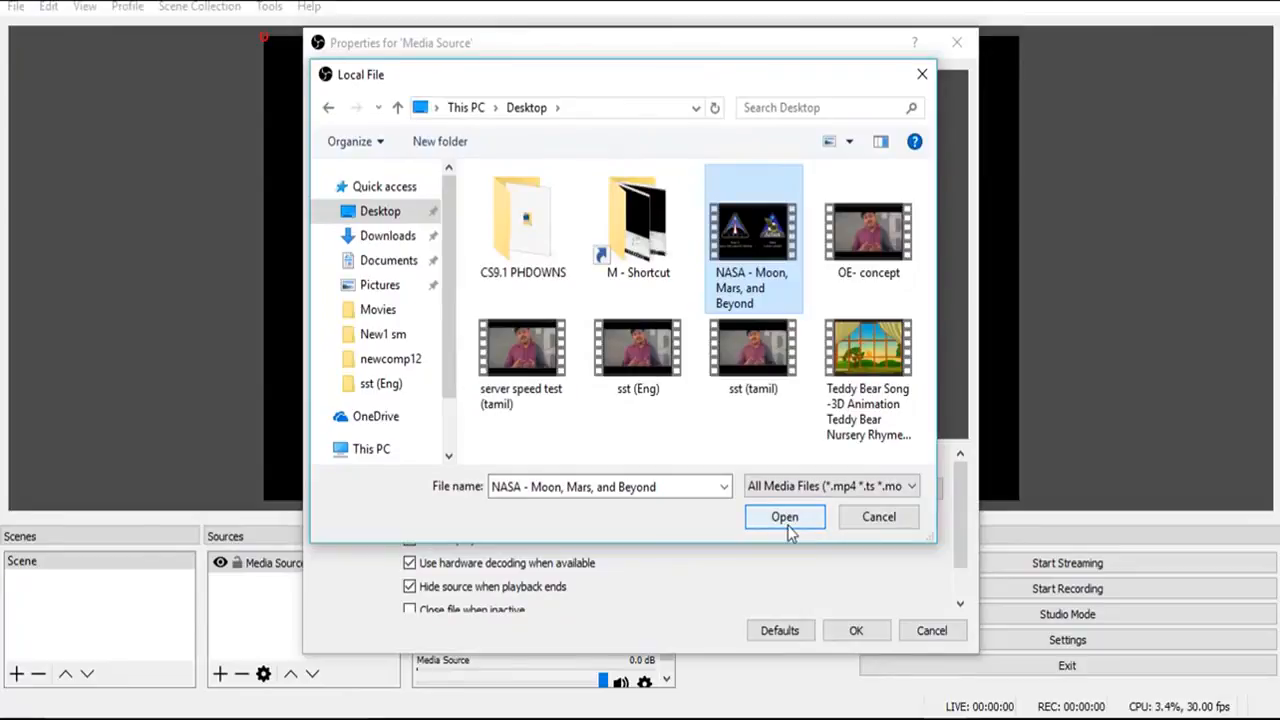
{"action": "left_click", "coordinate": [786, 526]}
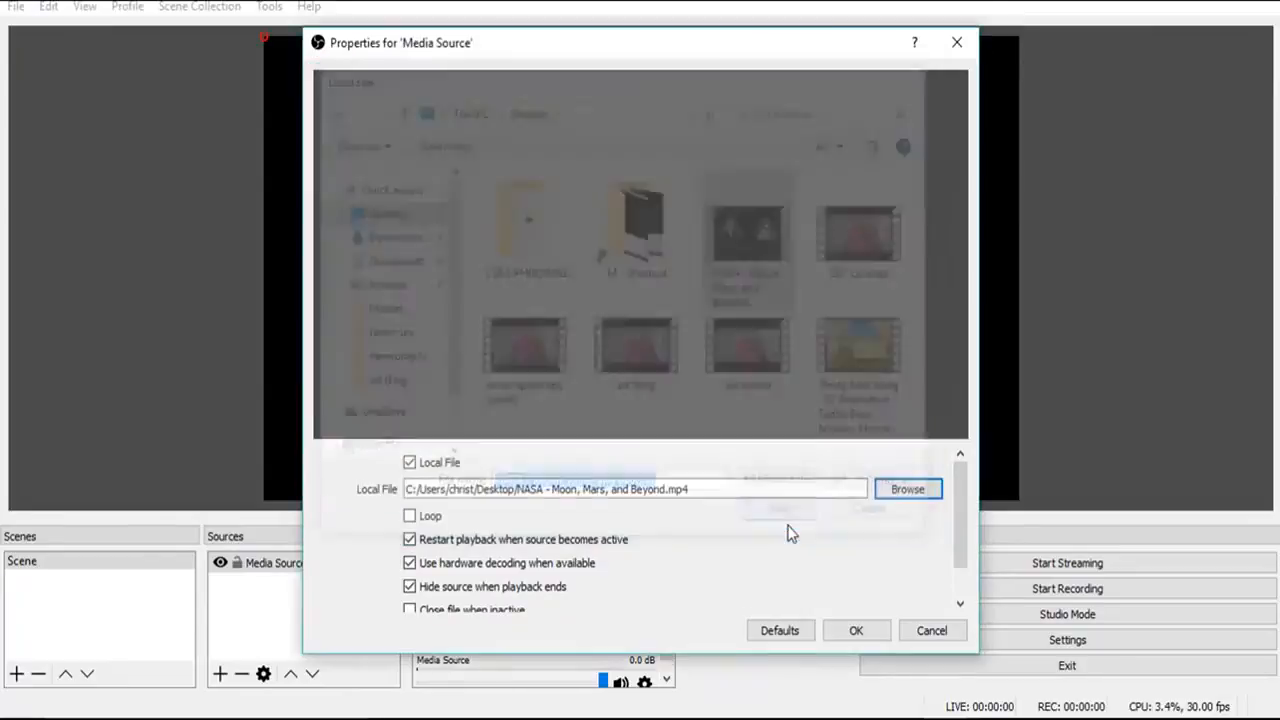
{"action": "left_click", "coordinate": [410, 516]}
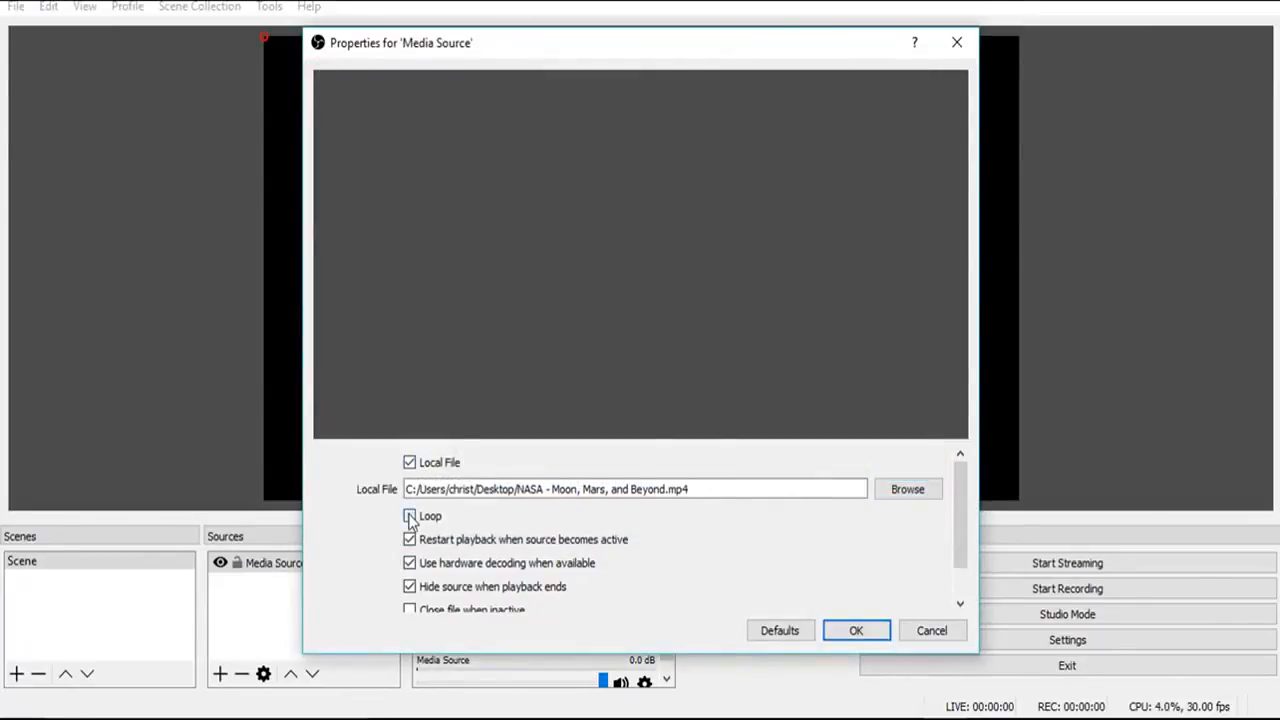
{"action": "left_click", "coordinate": [866, 632]}
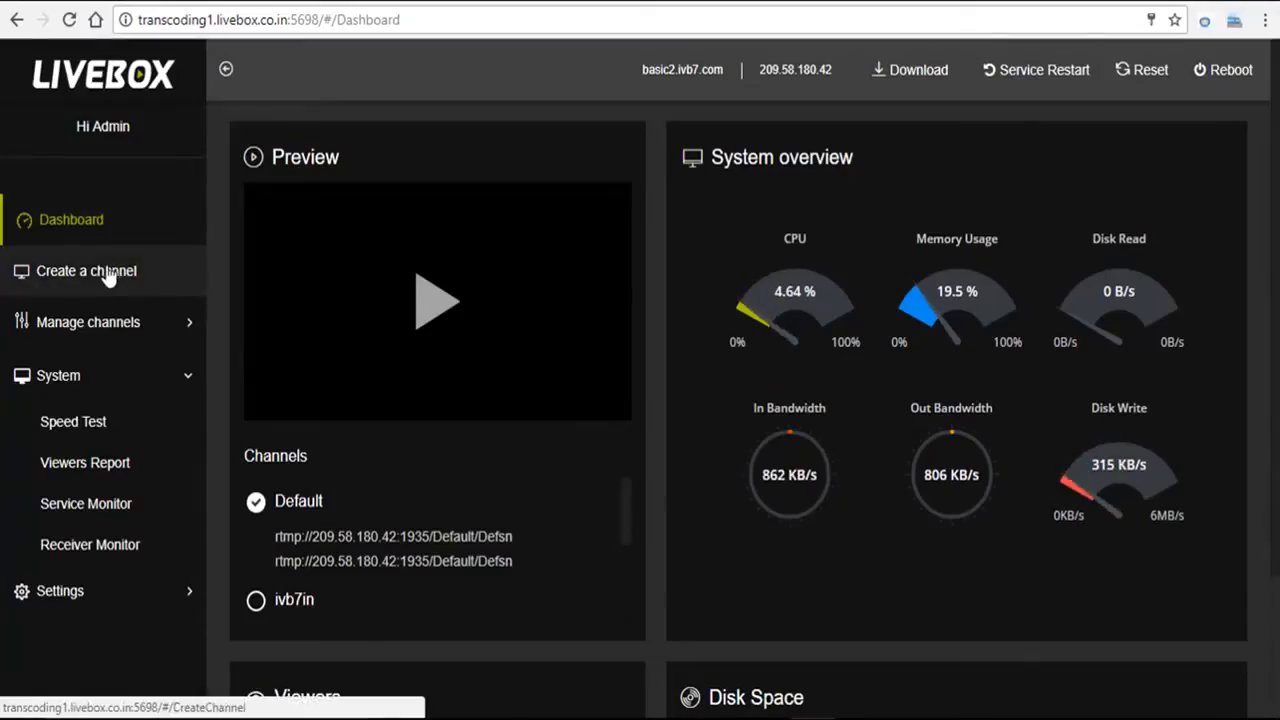
Step: Create channel ttv with stream name kgdkg and a password, then return to the Dashboard
{"action": "left_click", "coordinate": [109, 273]}
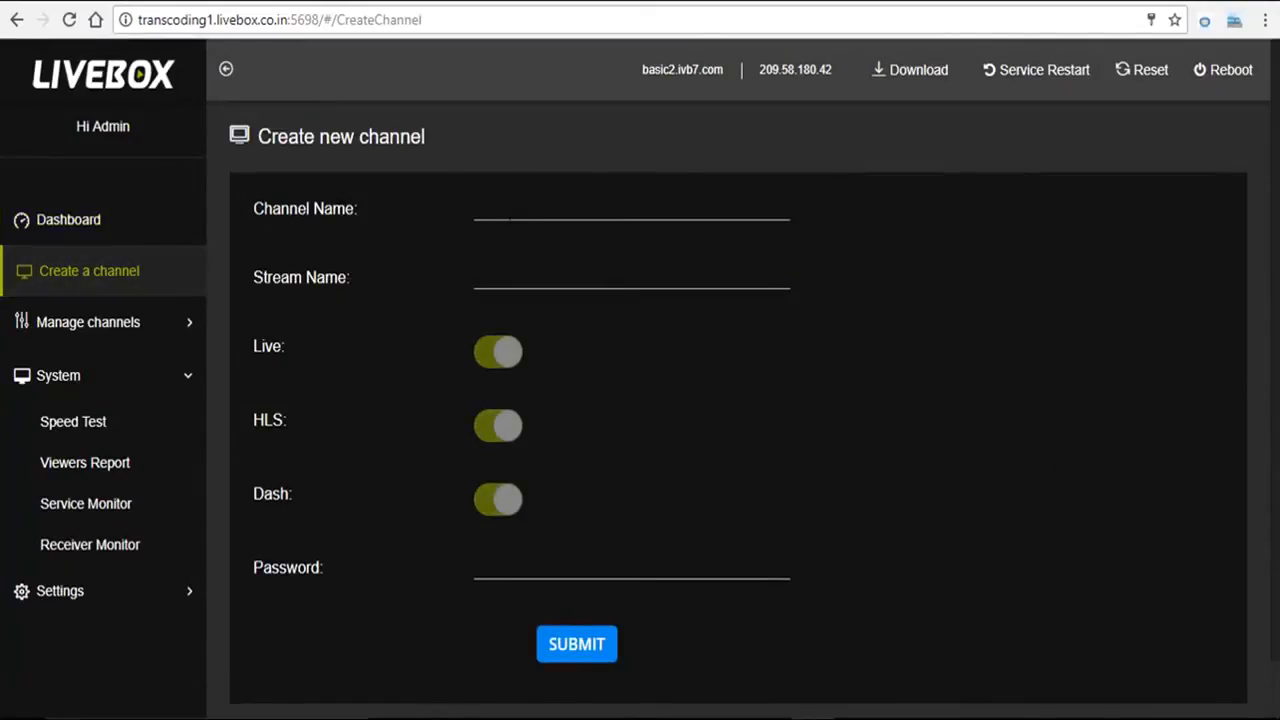
{"action": "left_click", "coordinate": [530, 205]}
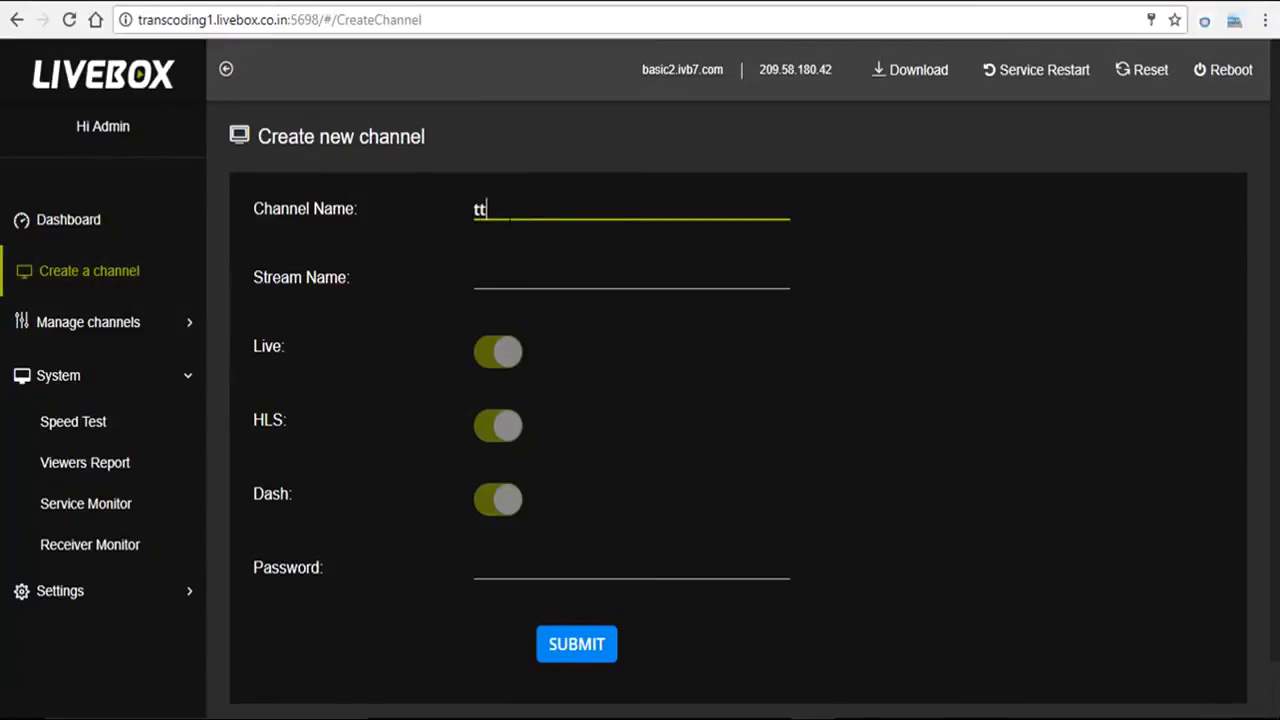
{"action": "left_click", "coordinate": [504, 271]}
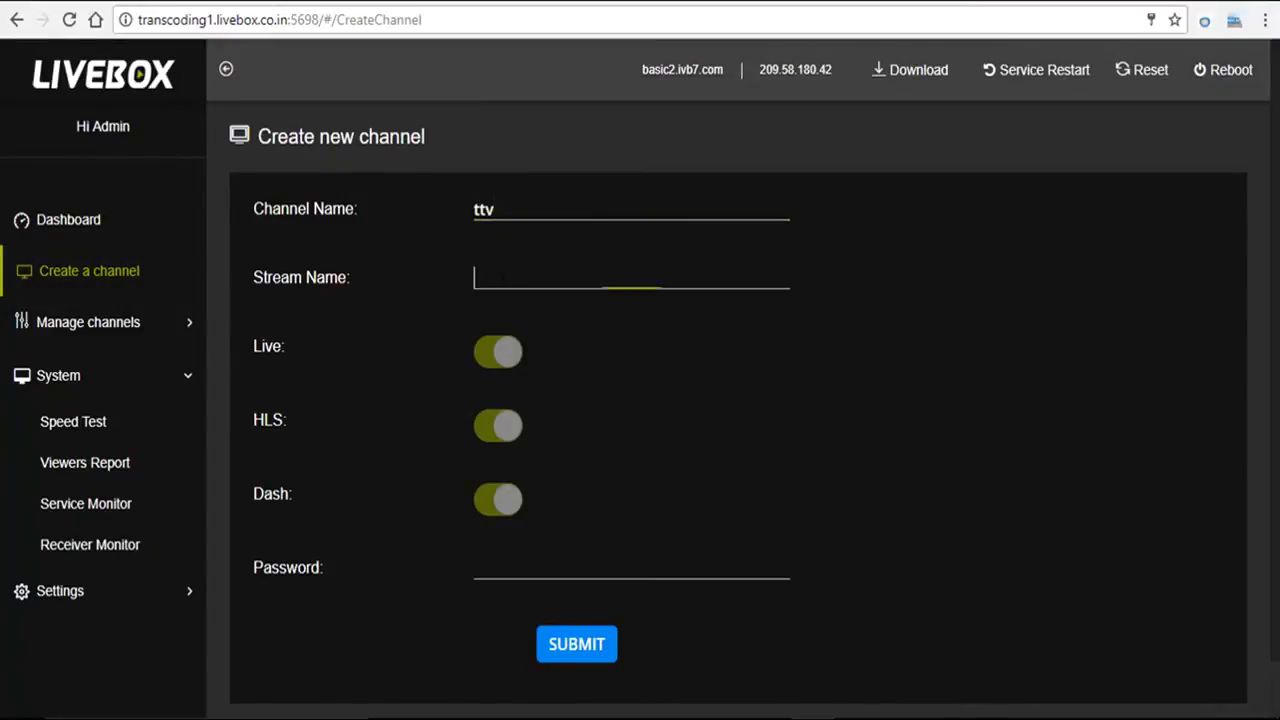
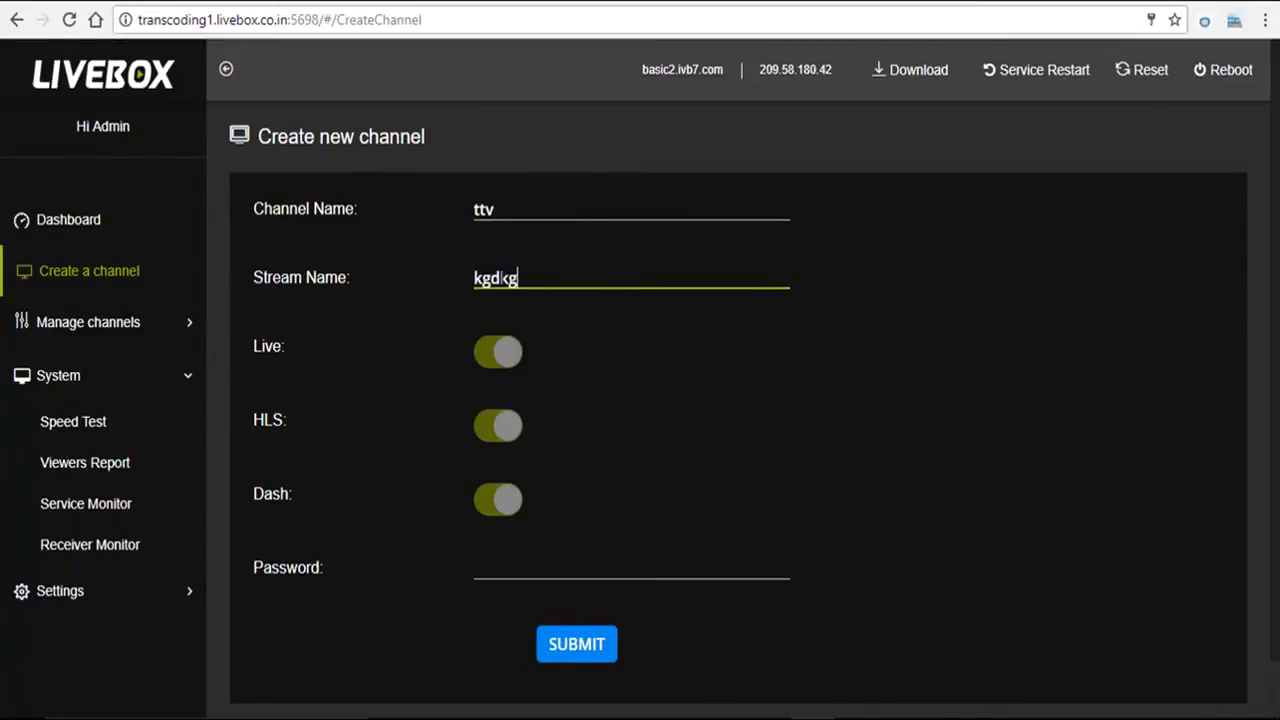
{"action": "left_click", "coordinate": [493, 568]}
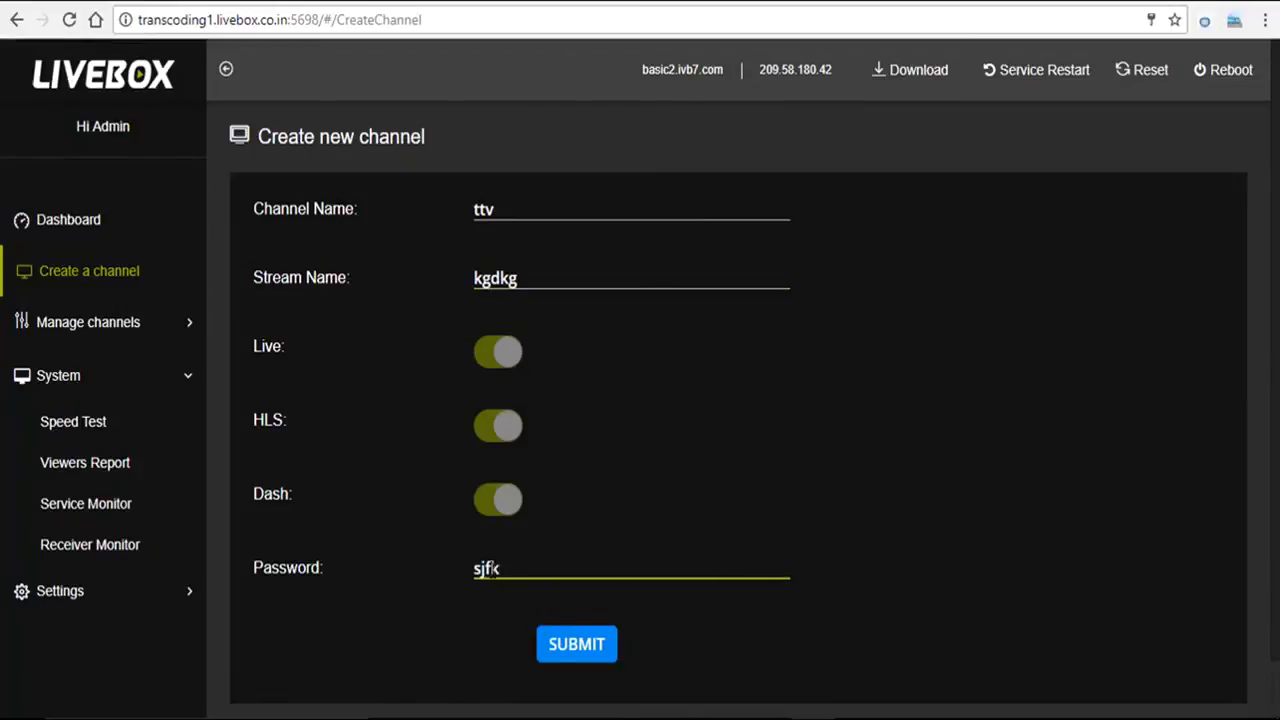
{"action": "left_click", "coordinate": [562, 648]}
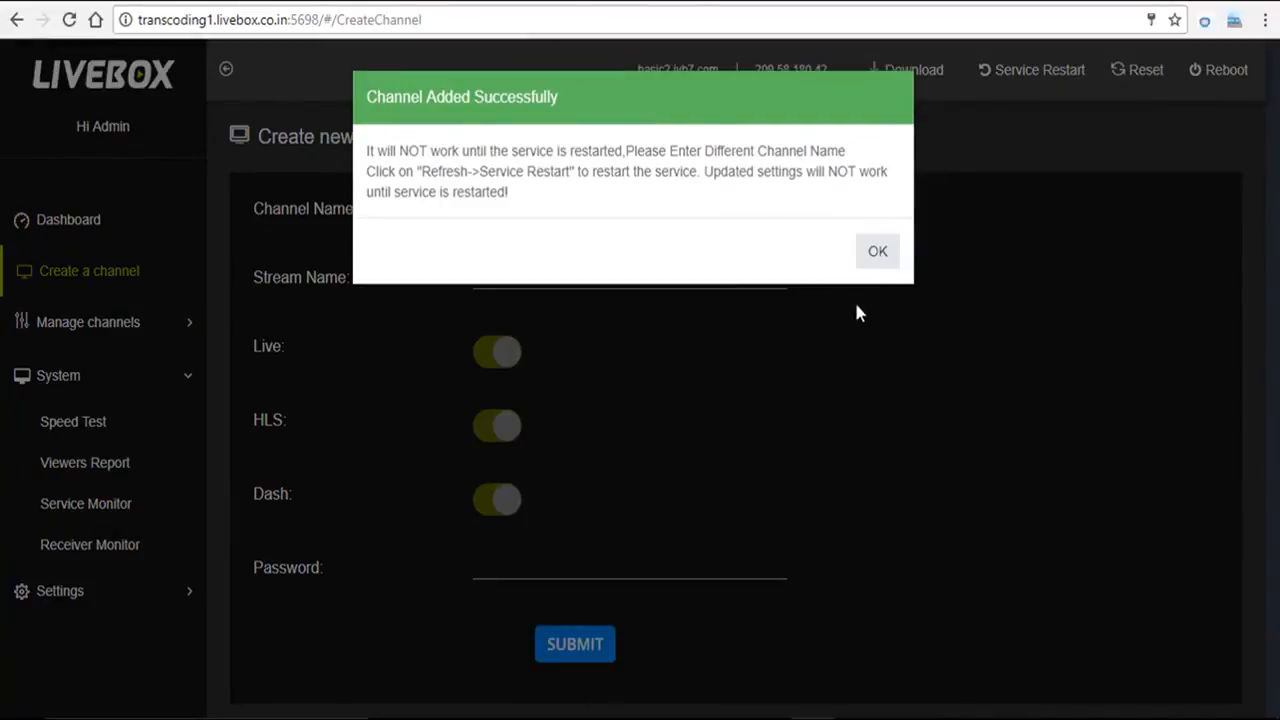
{"action": "left_click", "coordinate": [879, 256]}
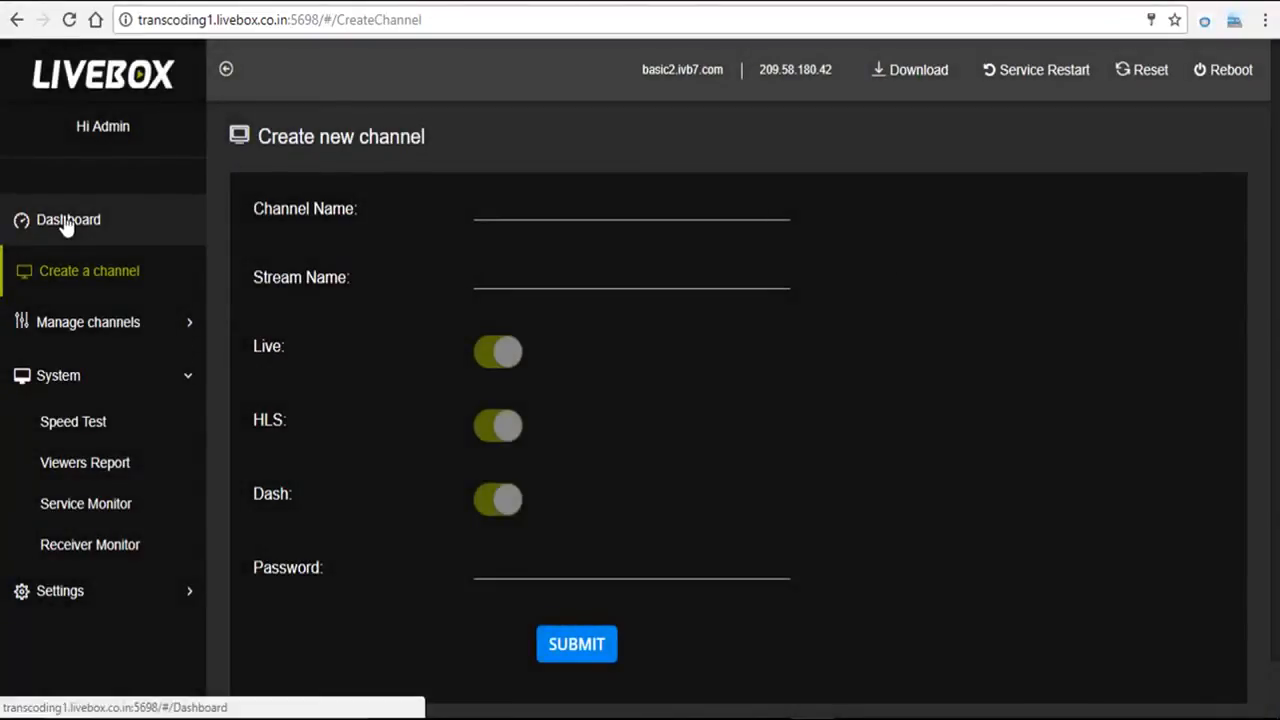
{"action": "left_click", "coordinate": [66, 222]}
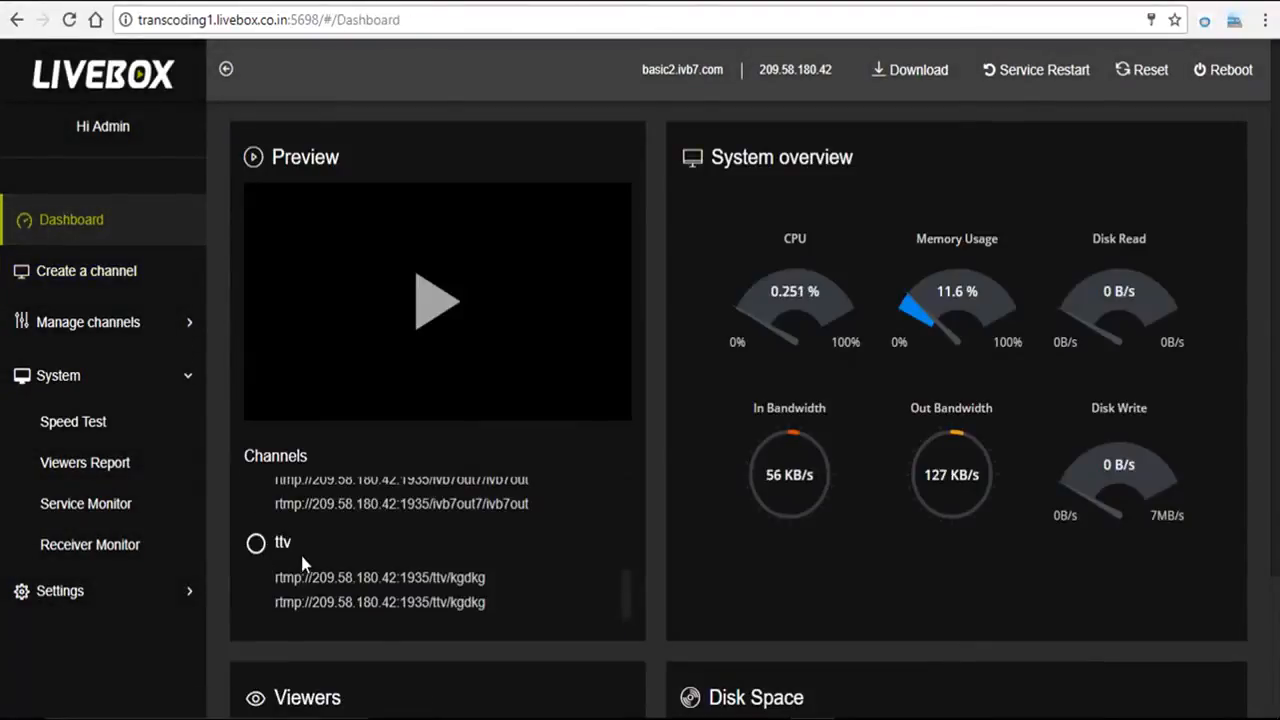
Step: Copy the ttv channel's streaming URL from its Channel Dashboard to the clipboard
{"action": "left_click", "coordinate": [135, 340]}
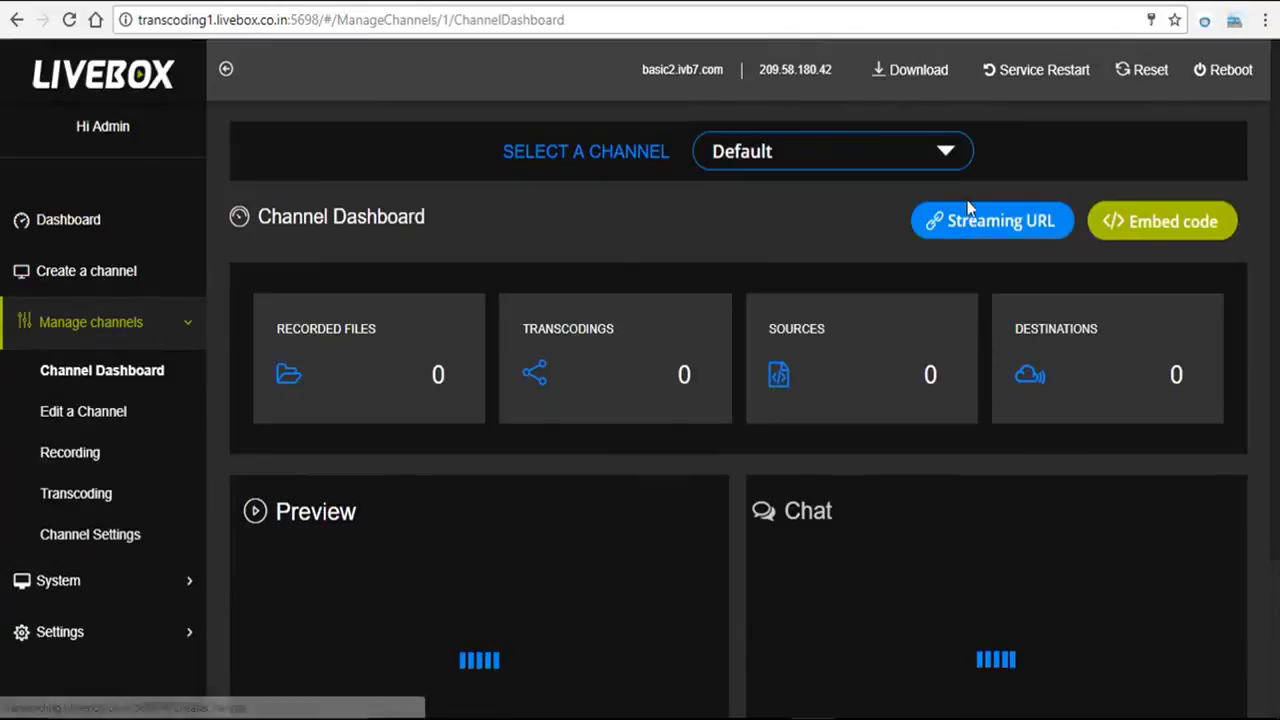
{"action": "left_click", "coordinate": [952, 160]}
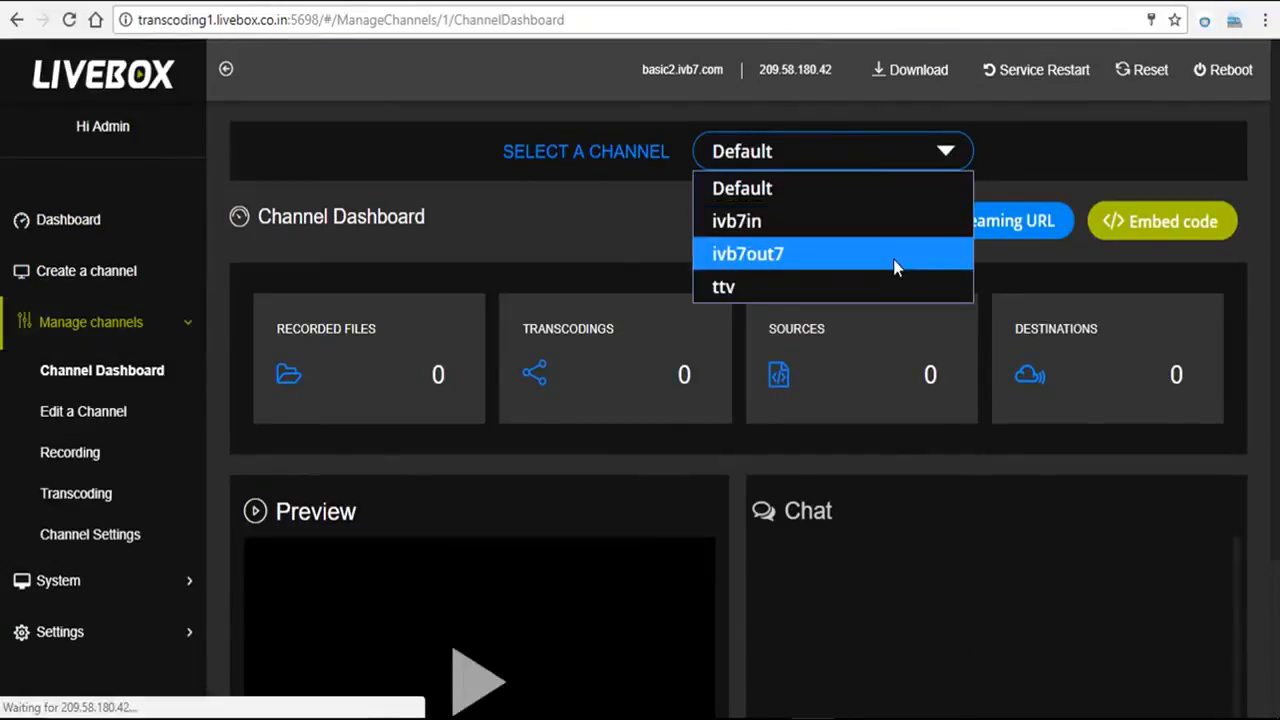
{"action": "left_click", "coordinate": [883, 285]}
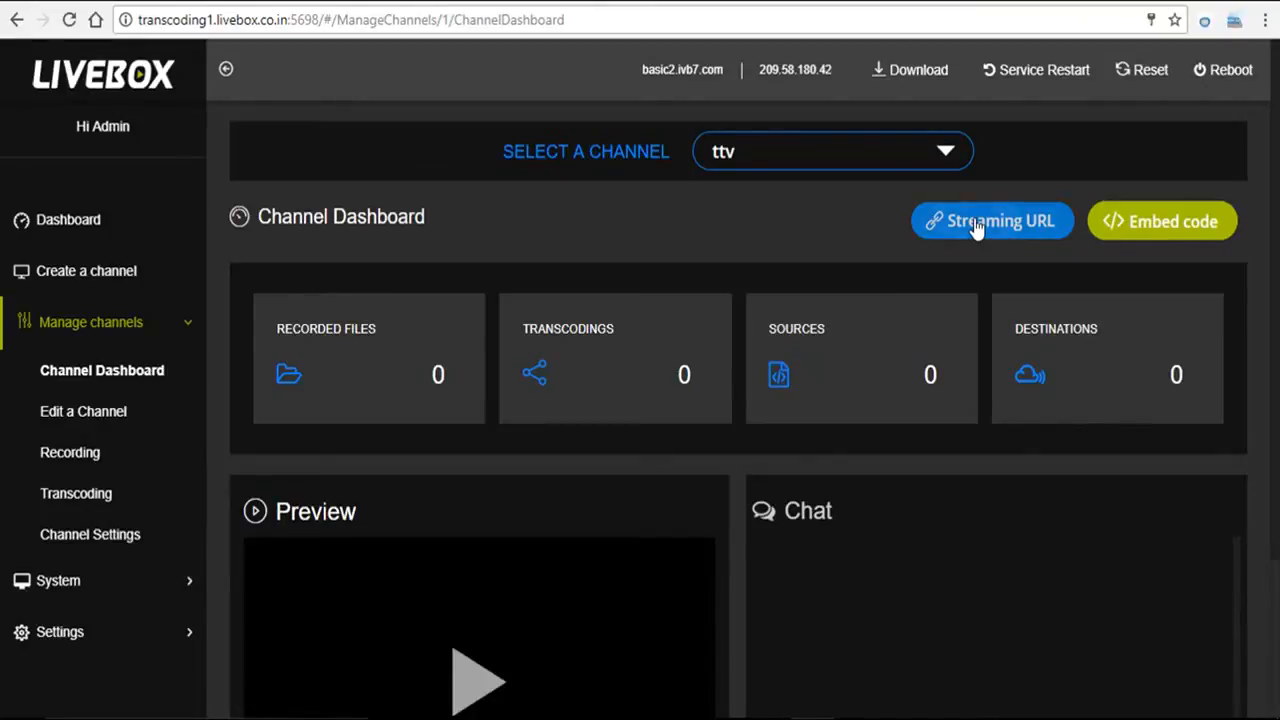
{"action": "left_click", "coordinate": [977, 224]}
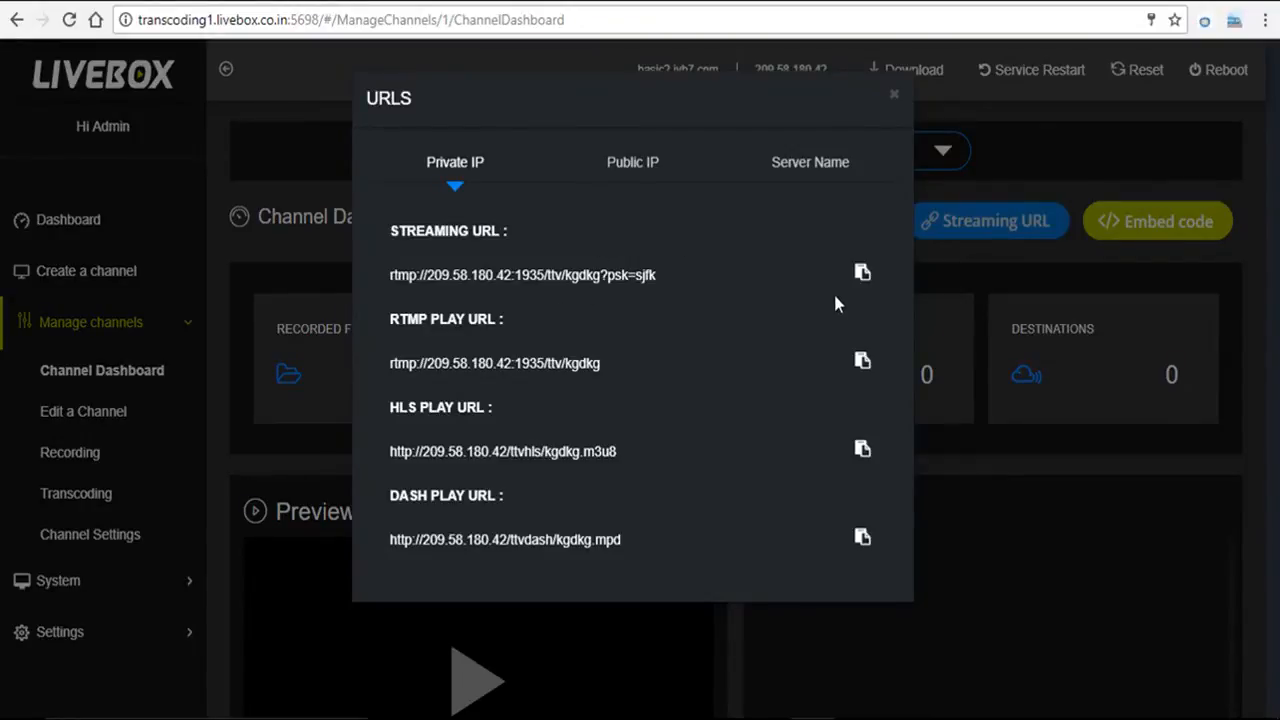
{"action": "left_click", "coordinate": [861, 276]}
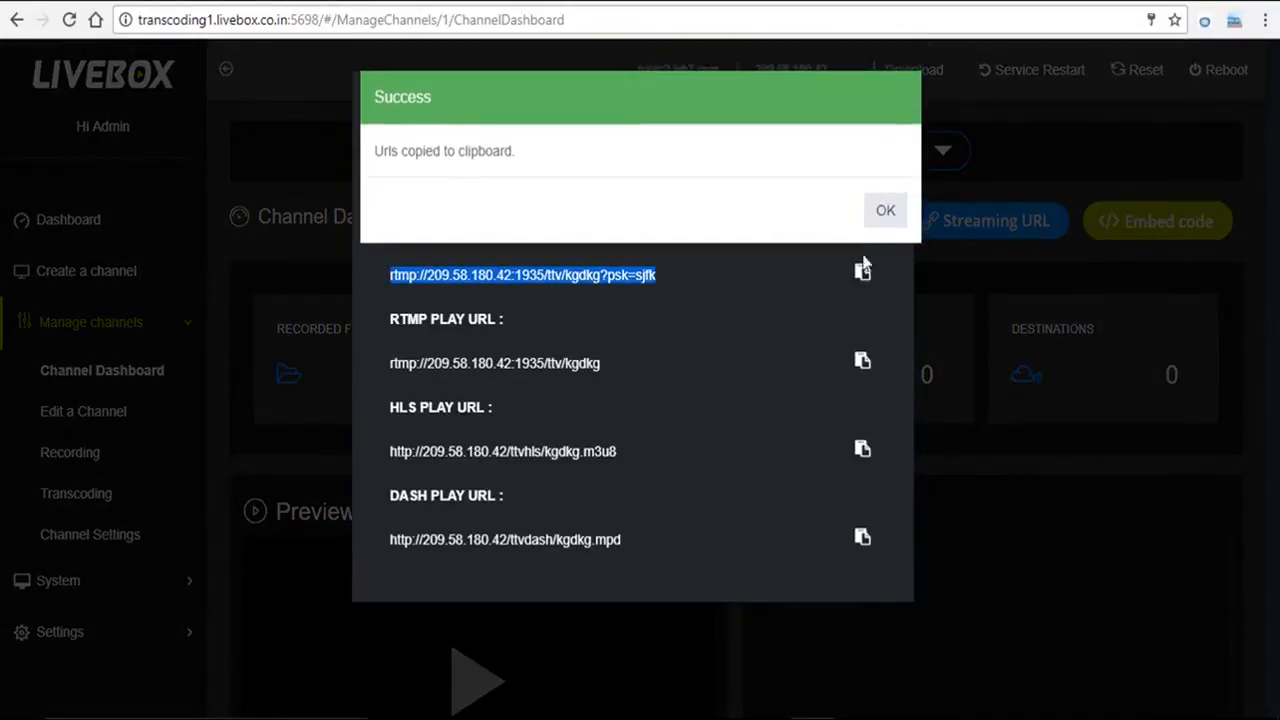
{"action": "left_click", "coordinate": [887, 218]}
{"action": "left_click", "coordinate": [890, 94]}
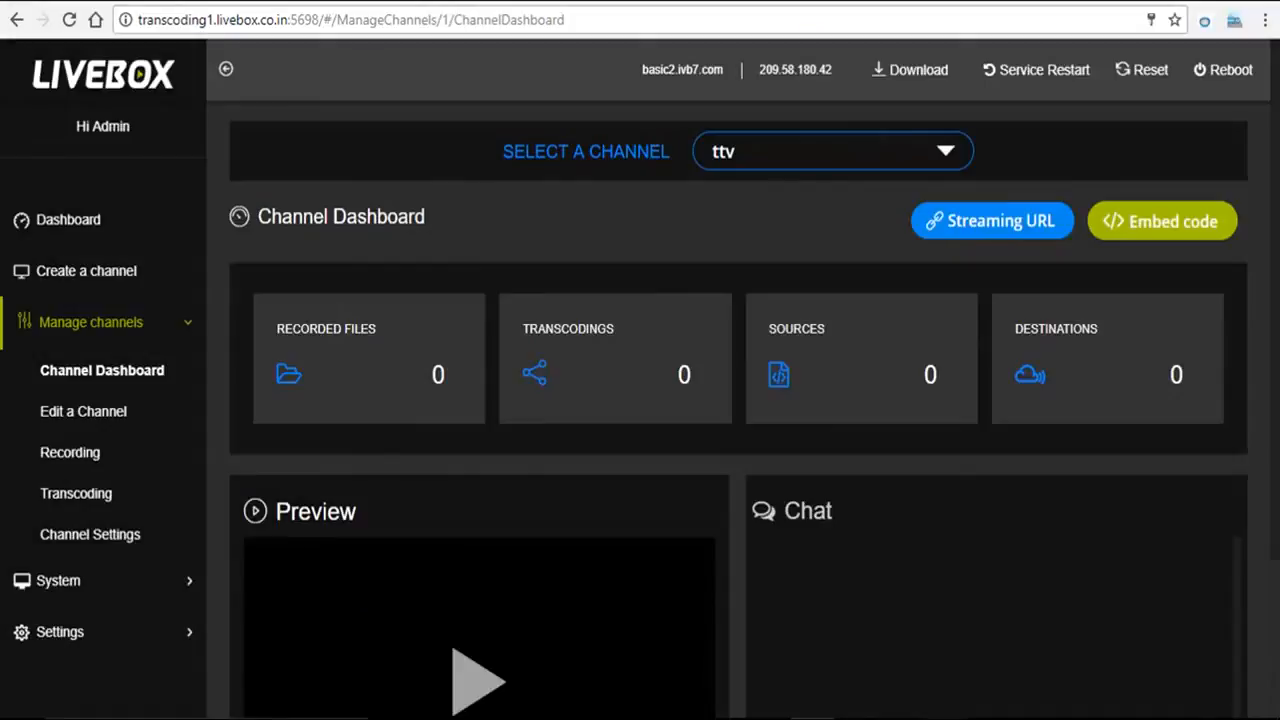
{"action": "left_click", "coordinate": [945, 718]}
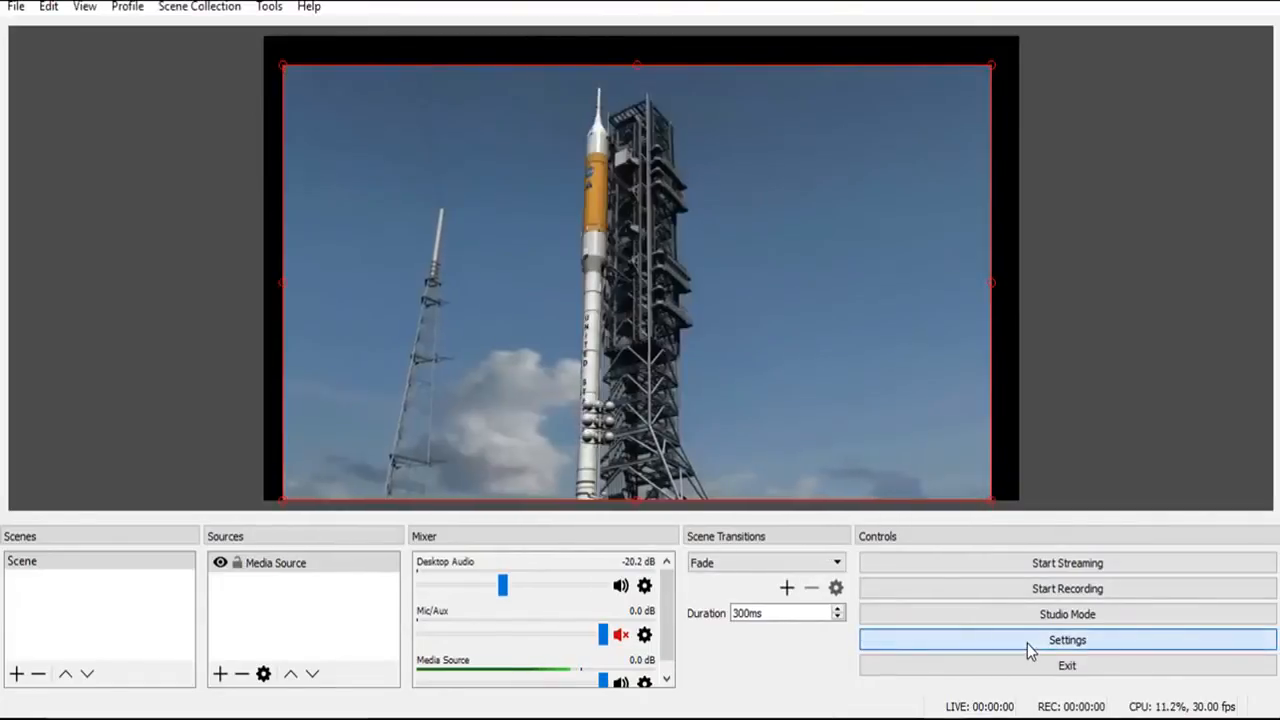
Step: Set the OBS stream server to rtmp://209.58.180.42:1935/ttv with its stream key, save, and go live
{"action": "left_click", "coordinate": [1027, 643]}
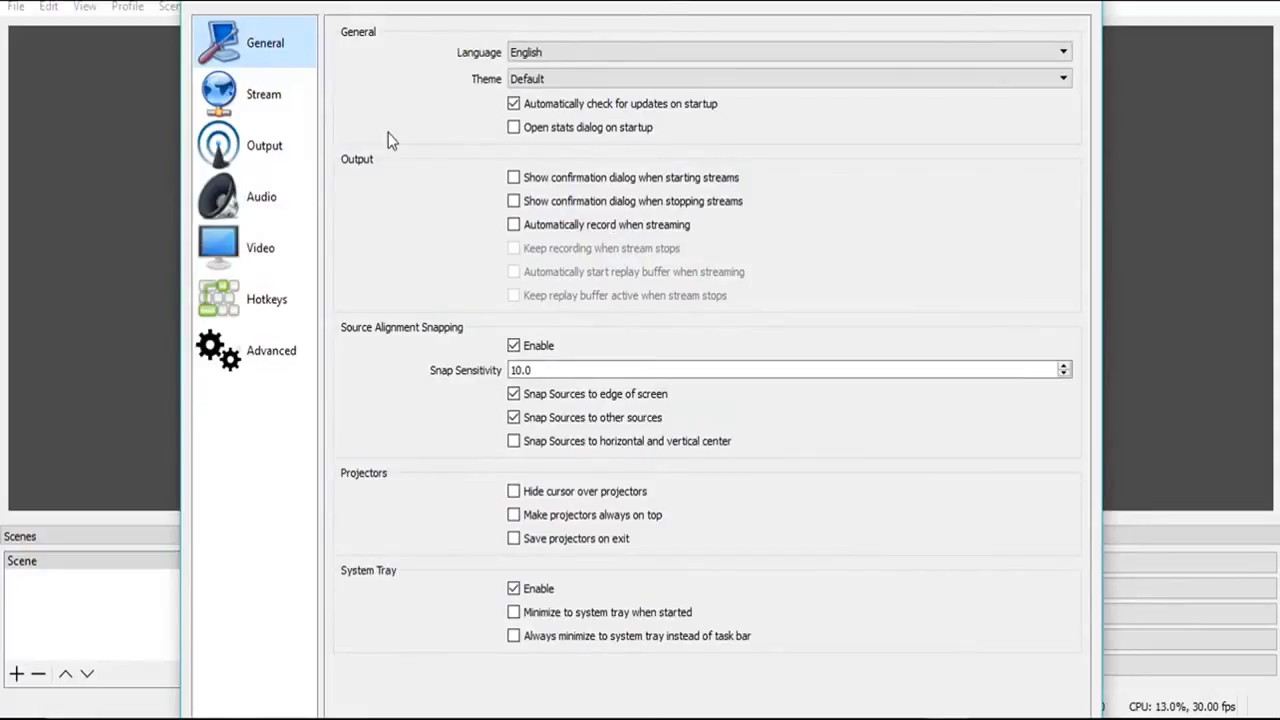
{"action": "left_click", "coordinate": [252, 107]}
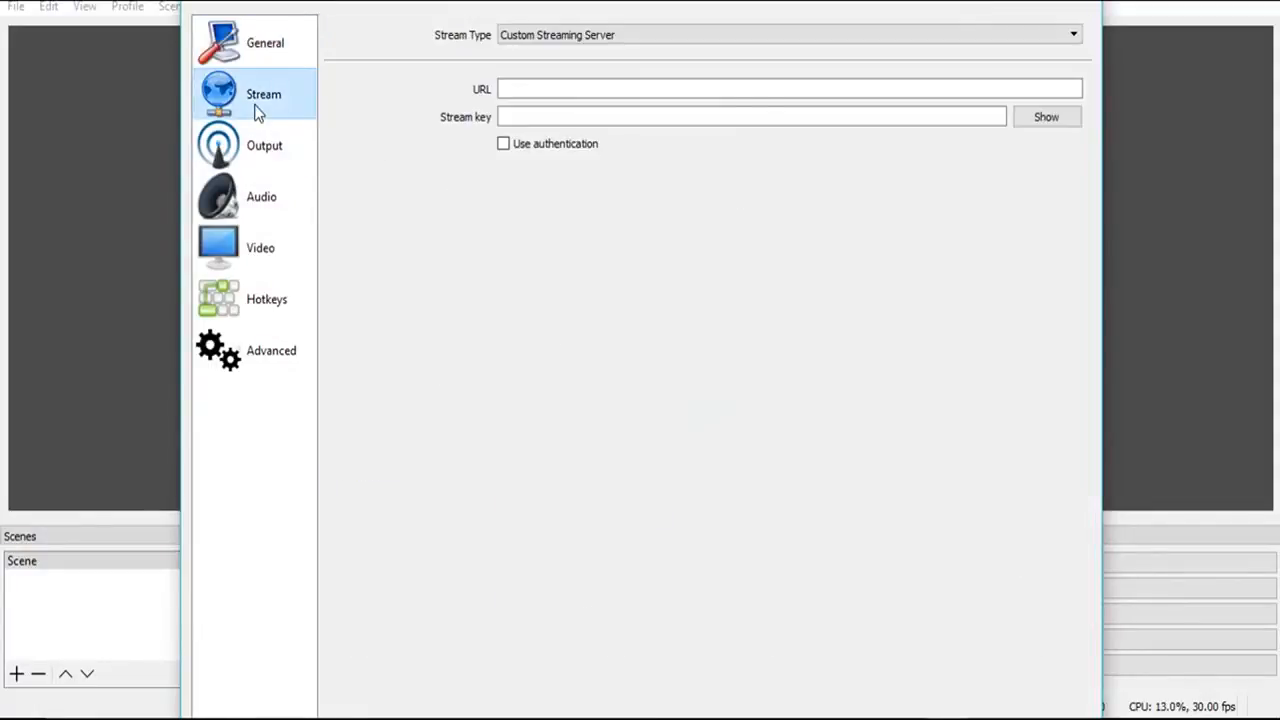
{"action": "left_click", "coordinate": [519, 92]}
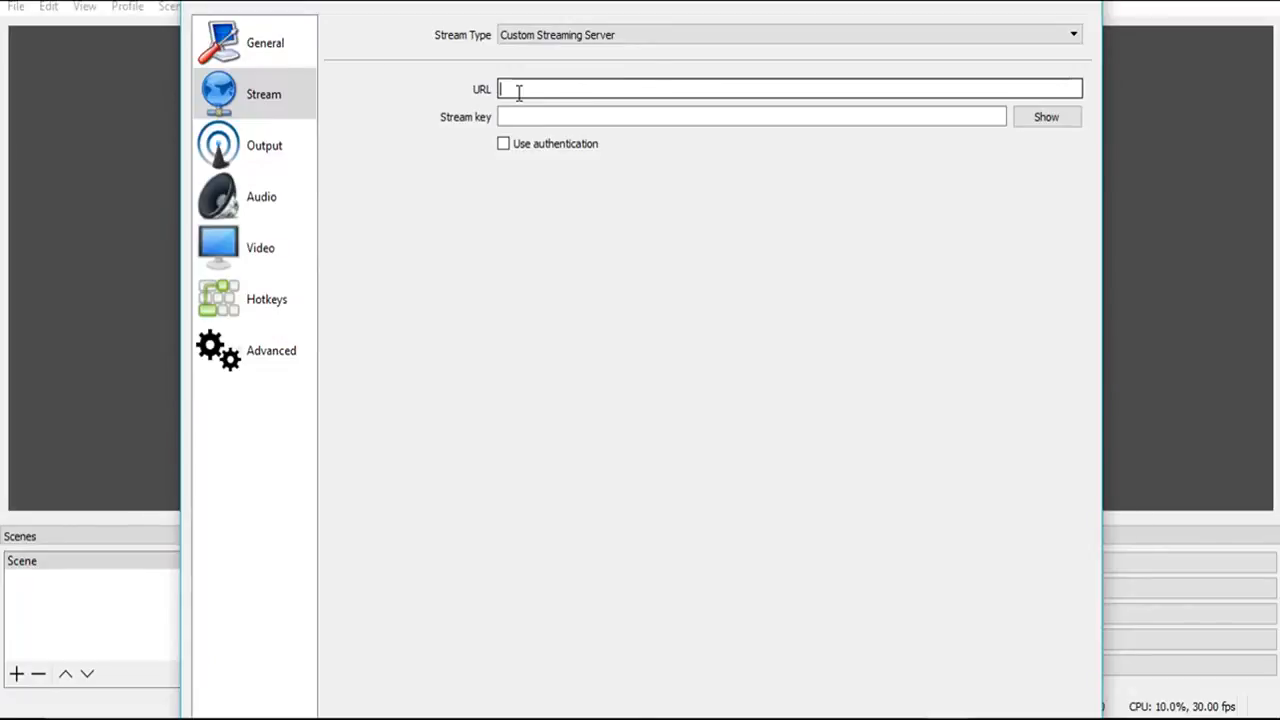
{"action": "key", "text": "ctrl+v"}
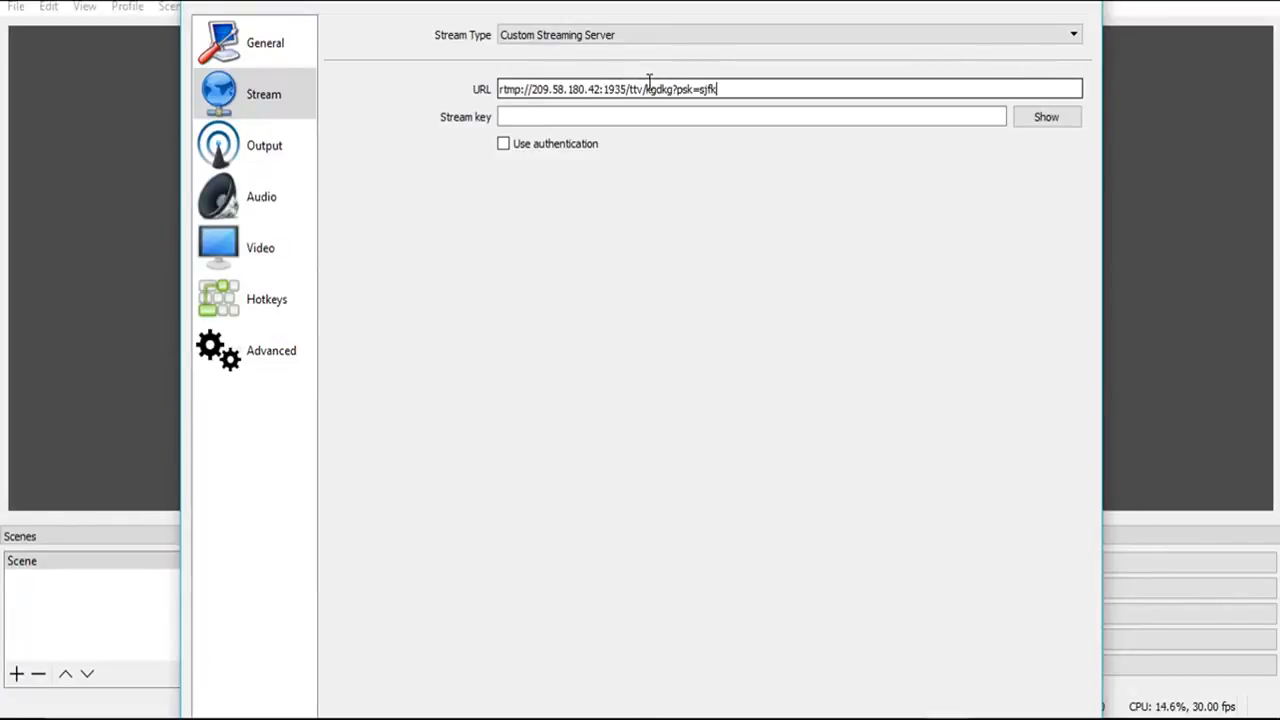
{"action": "left_click_drag", "start_coordinate": [647, 87], "coordinate": [726, 80]}
{"action": "left_click", "coordinate": [726, 80]}
{"action": "left_click", "coordinate": [650, 116]}
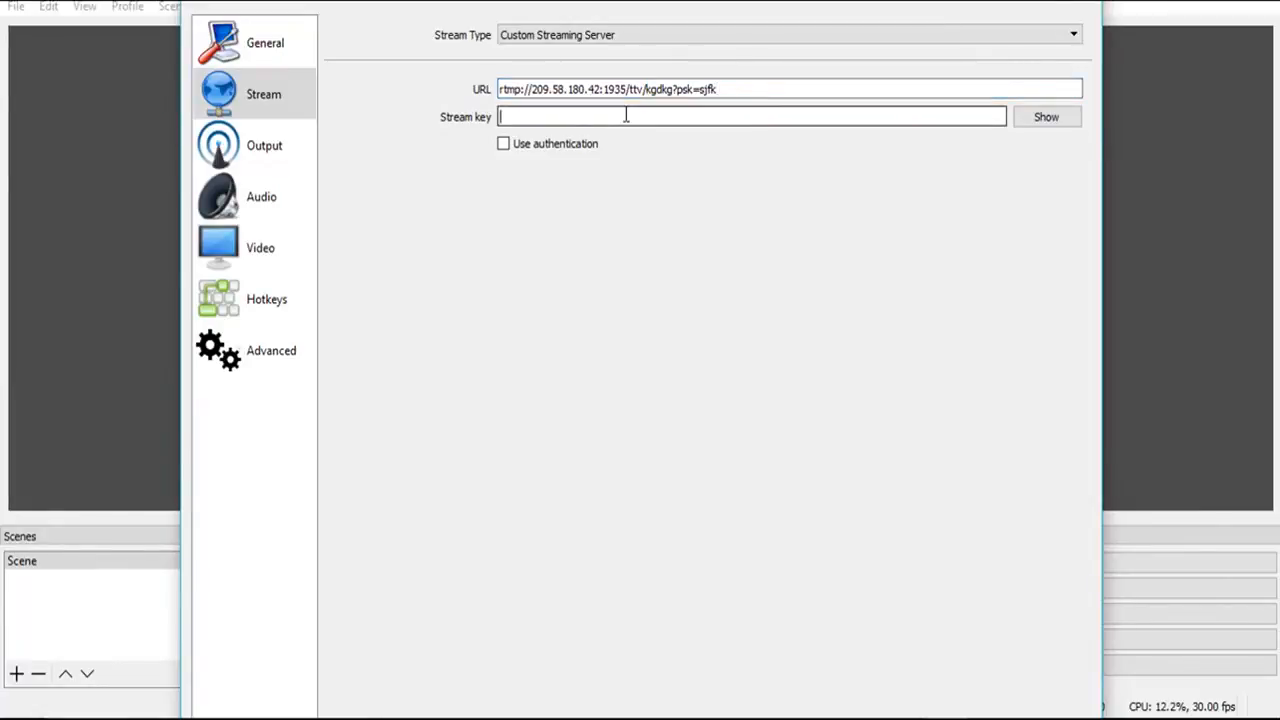
{"action": "key", "text": "ctrl+v"}
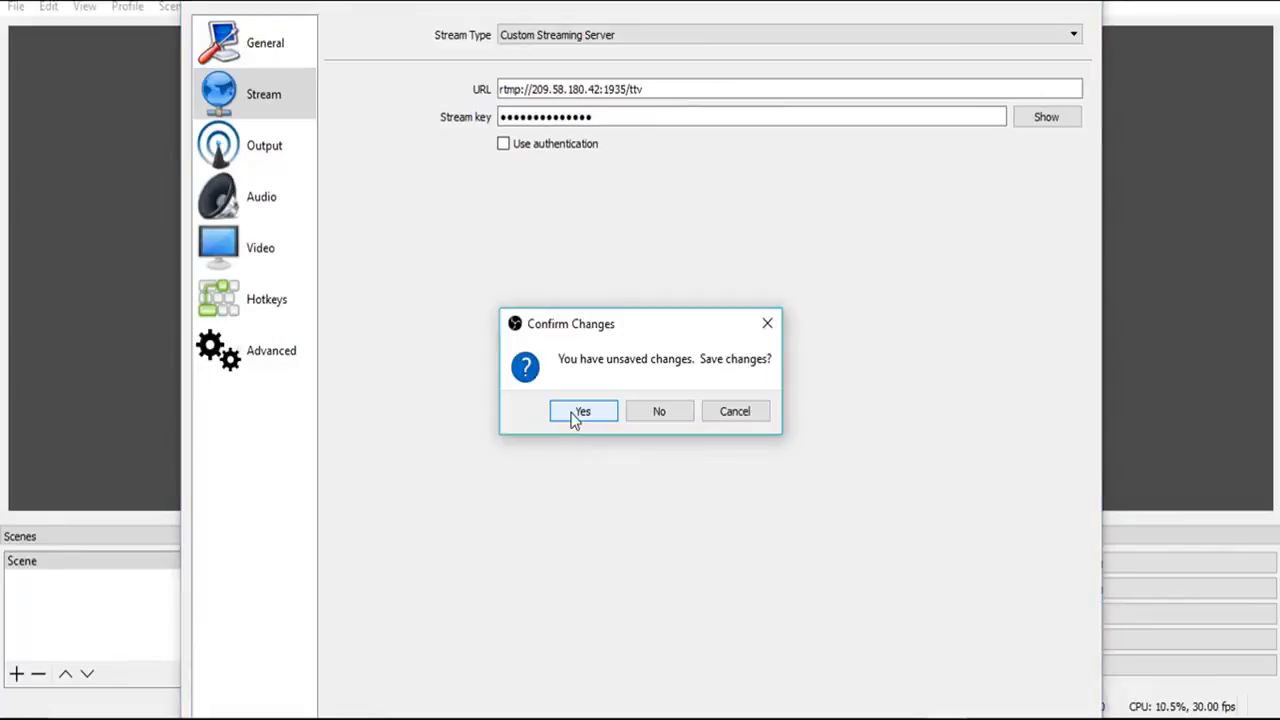
{"action": "left_click", "coordinate": [580, 412]}
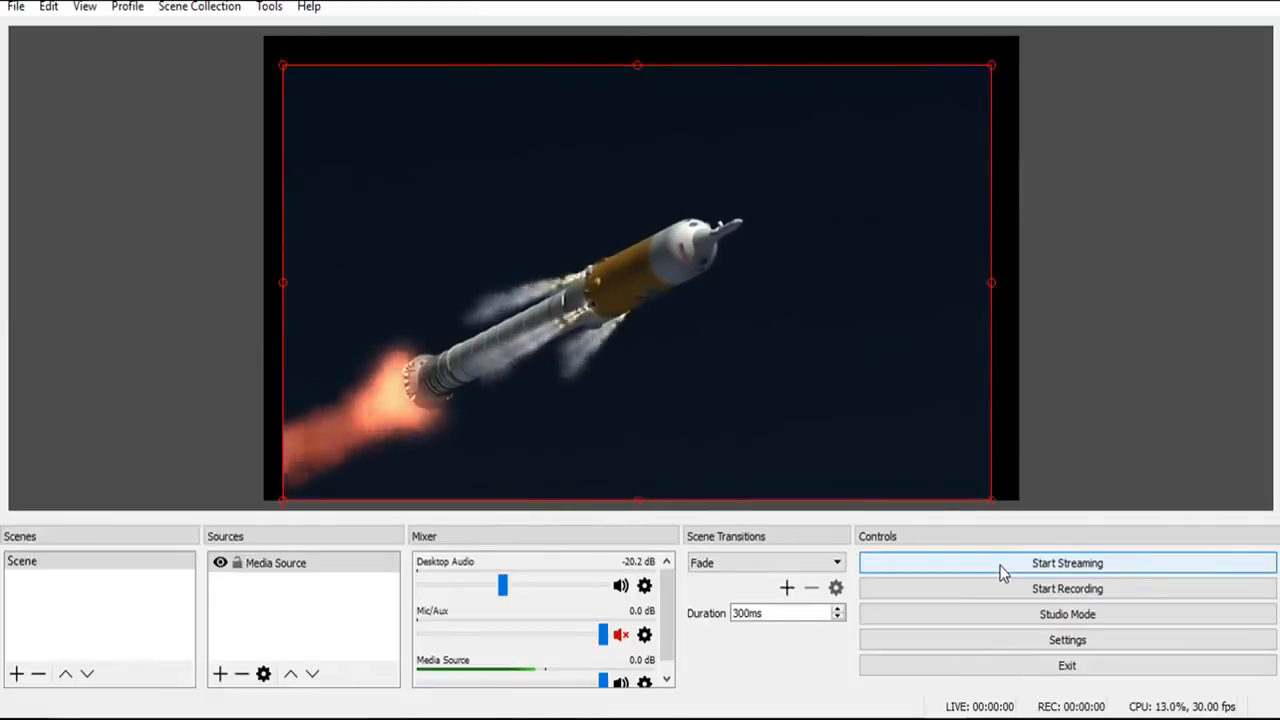
{"action": "left_click", "coordinate": [1003, 563]}
Step: Play the ttv channel's Channel Dashboard preview to confirm the live rocket feed arrives
{"action": "mouse_move", "coordinate": [812, 719]}
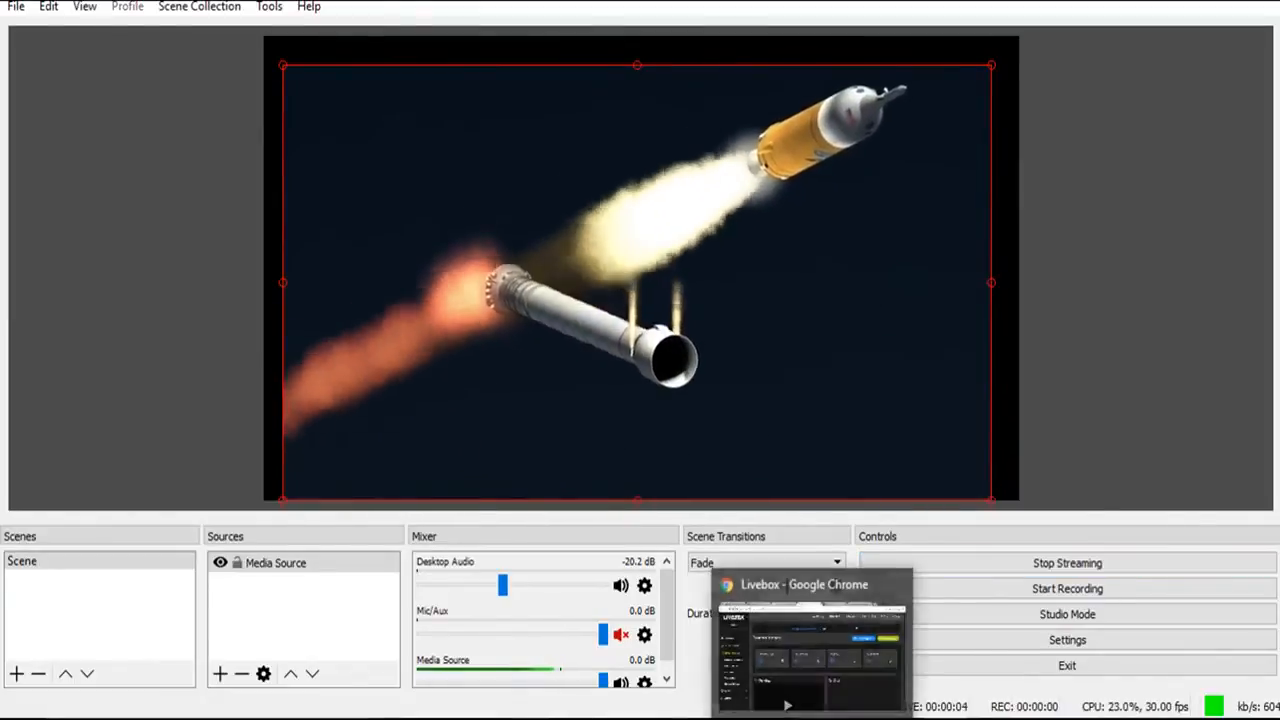
{"action": "left_click", "coordinate": [820, 650]}
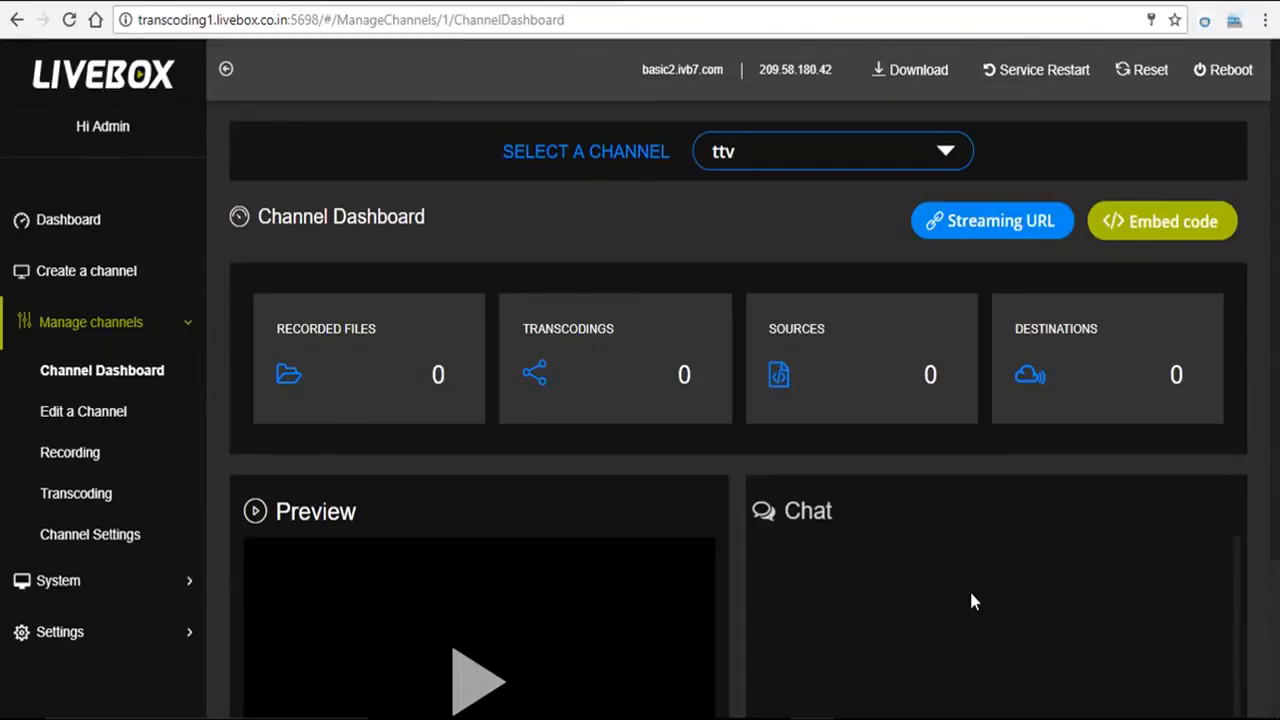
{"action": "scroll", "coordinate": [975, 601], "scroll_direction": "down", "scroll_amount": 1}
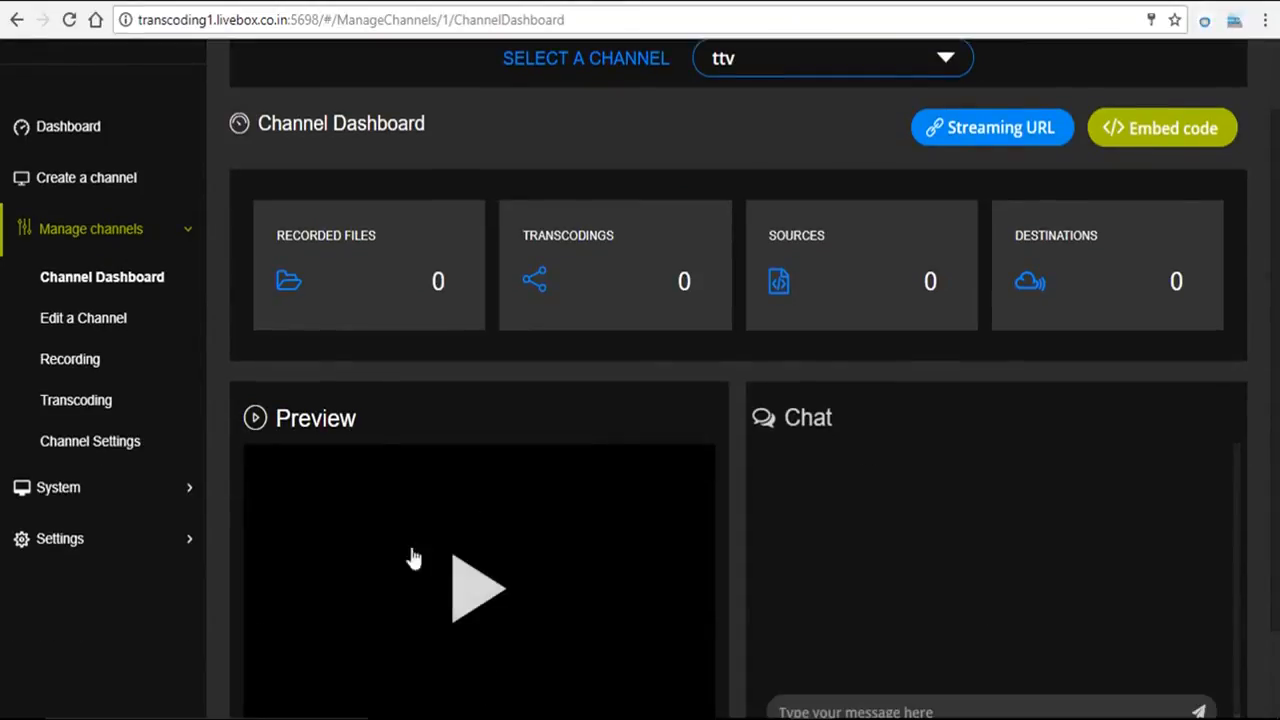
{"action": "left_click", "coordinate": [466, 585]}
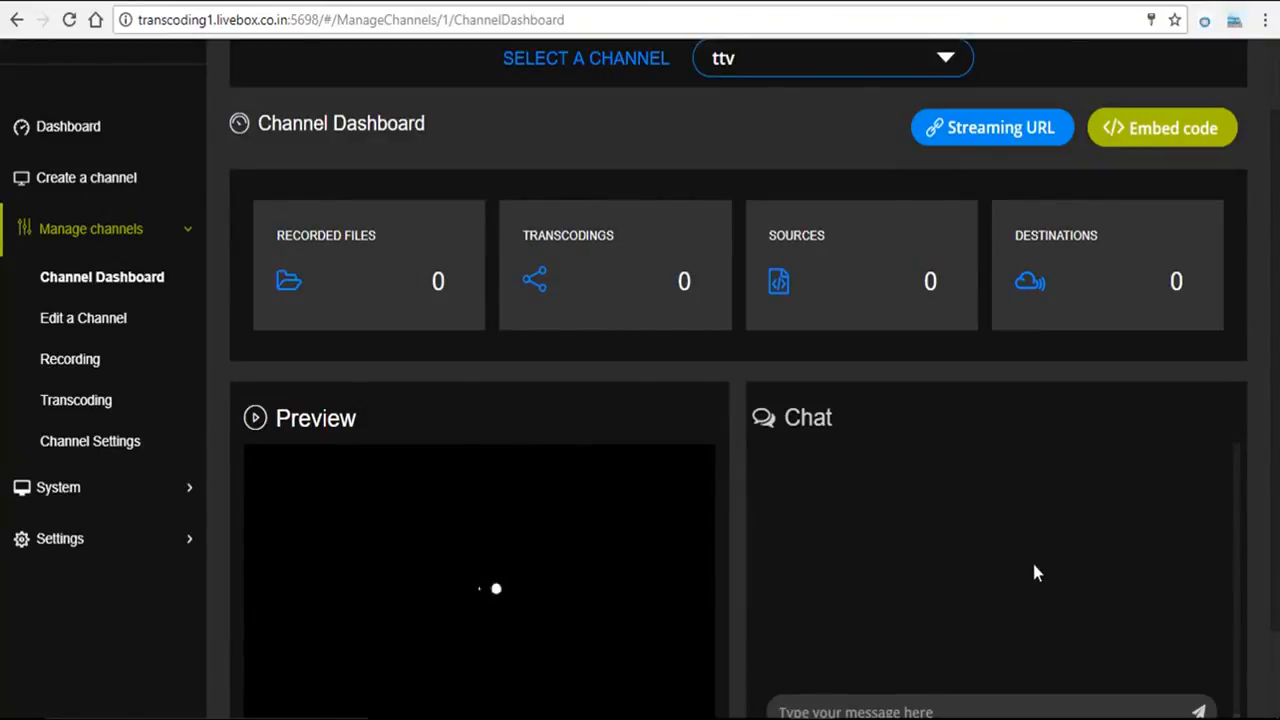
{"action": "scroll", "coordinate": [1034, 571], "scroll_direction": "down", "scroll_amount": 1}
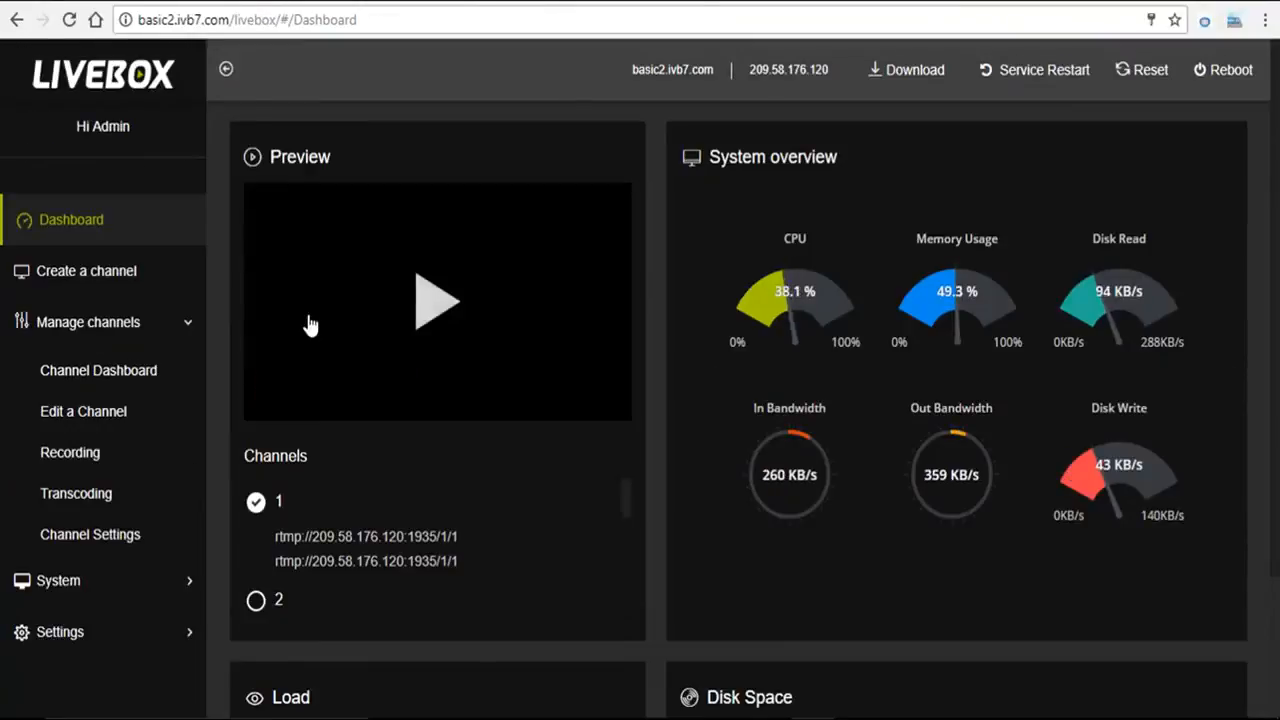
Step: On the basic2 server, create channel ntv with stream name xvkv and a password
{"action": "left_click", "coordinate": [162, 283]}
{"action": "type", "text": "ntv"}
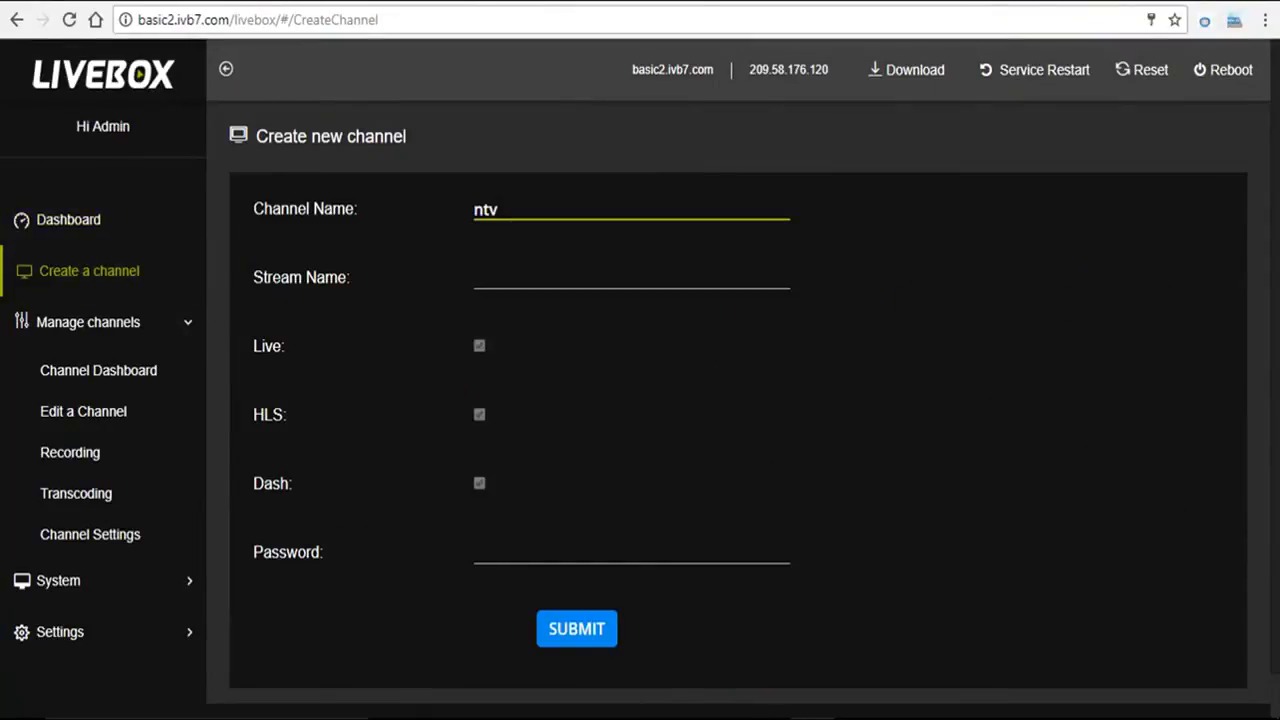
{"action": "left_click", "coordinate": [476, 274]}
{"action": "type", "text": "xvkv"}
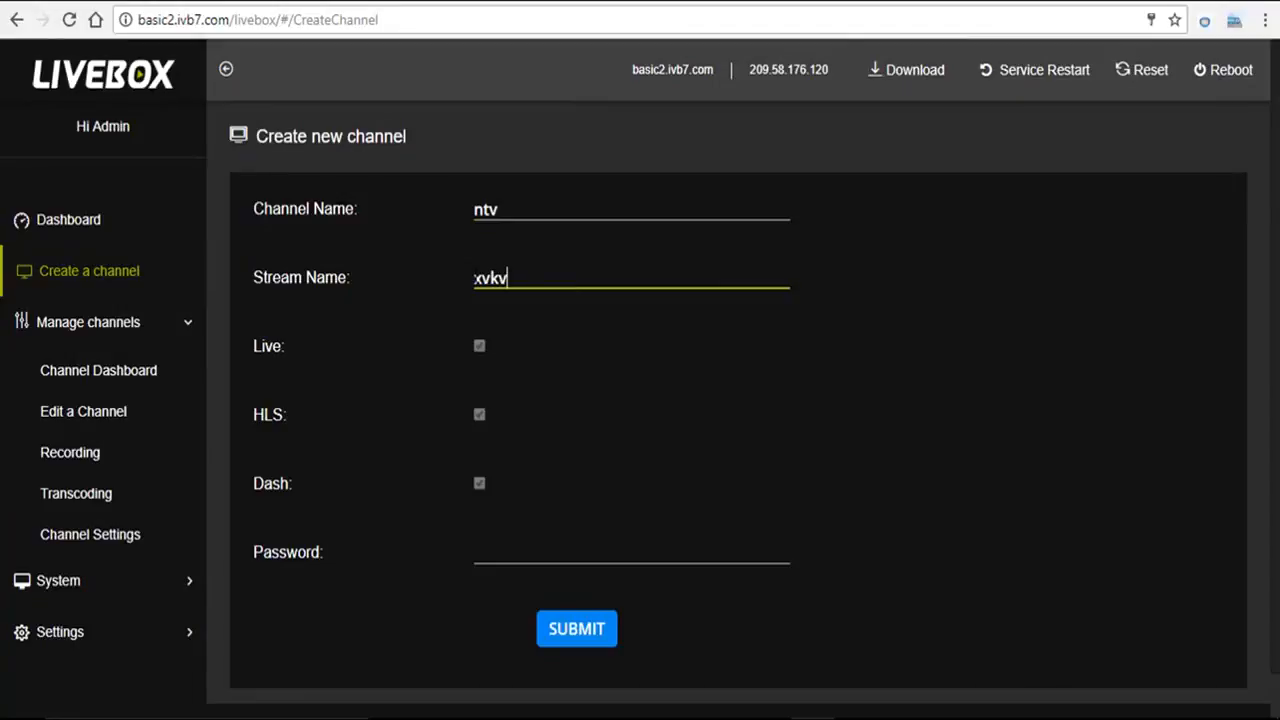
{"action": "left_click", "coordinate": [514, 552]}
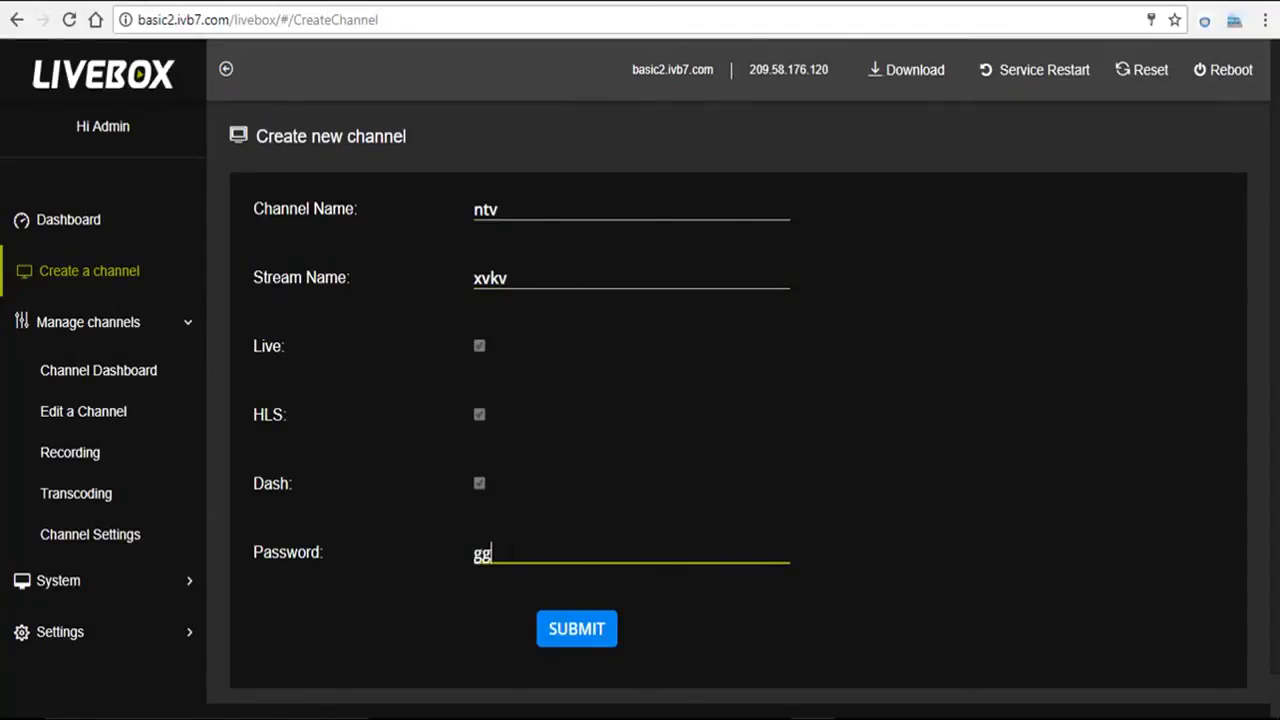
{"action": "left_click", "coordinate": [576, 638]}
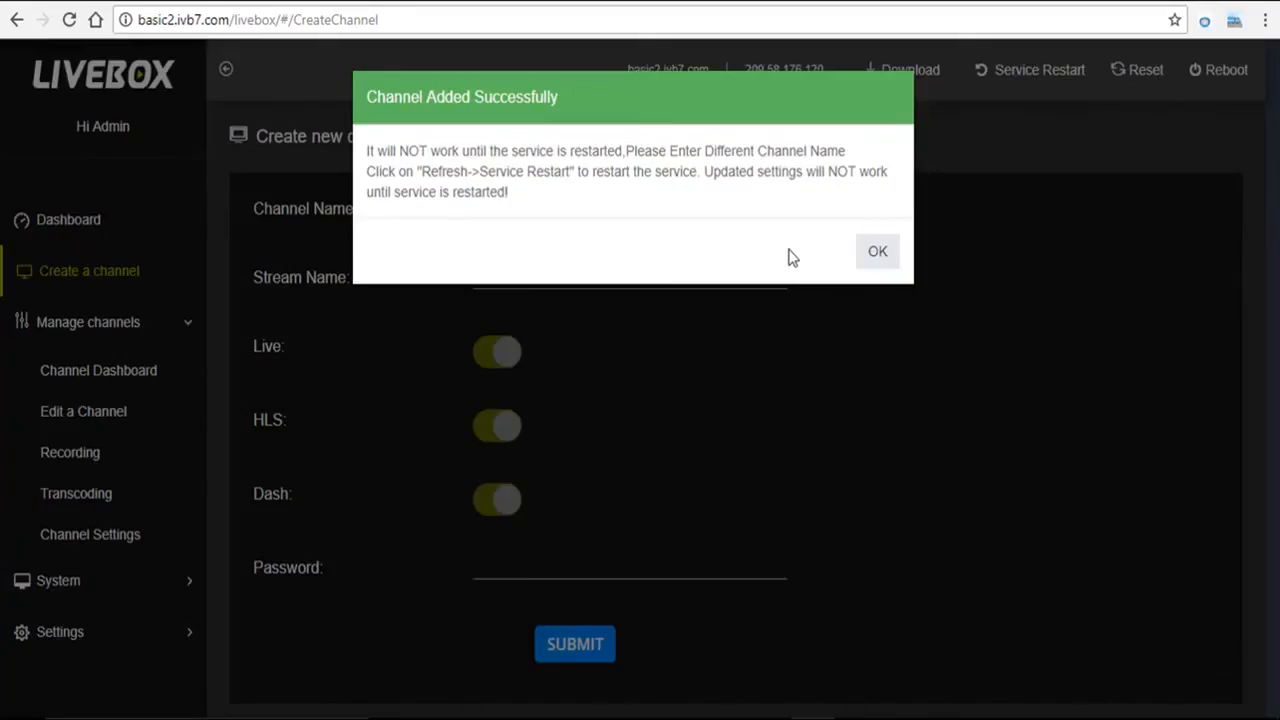
{"action": "left_click", "coordinate": [875, 254]}
Step: Copy the ntv channel's streaming URL from its Channel Dashboard on the second server
{"action": "left_click", "coordinate": [125, 340]}
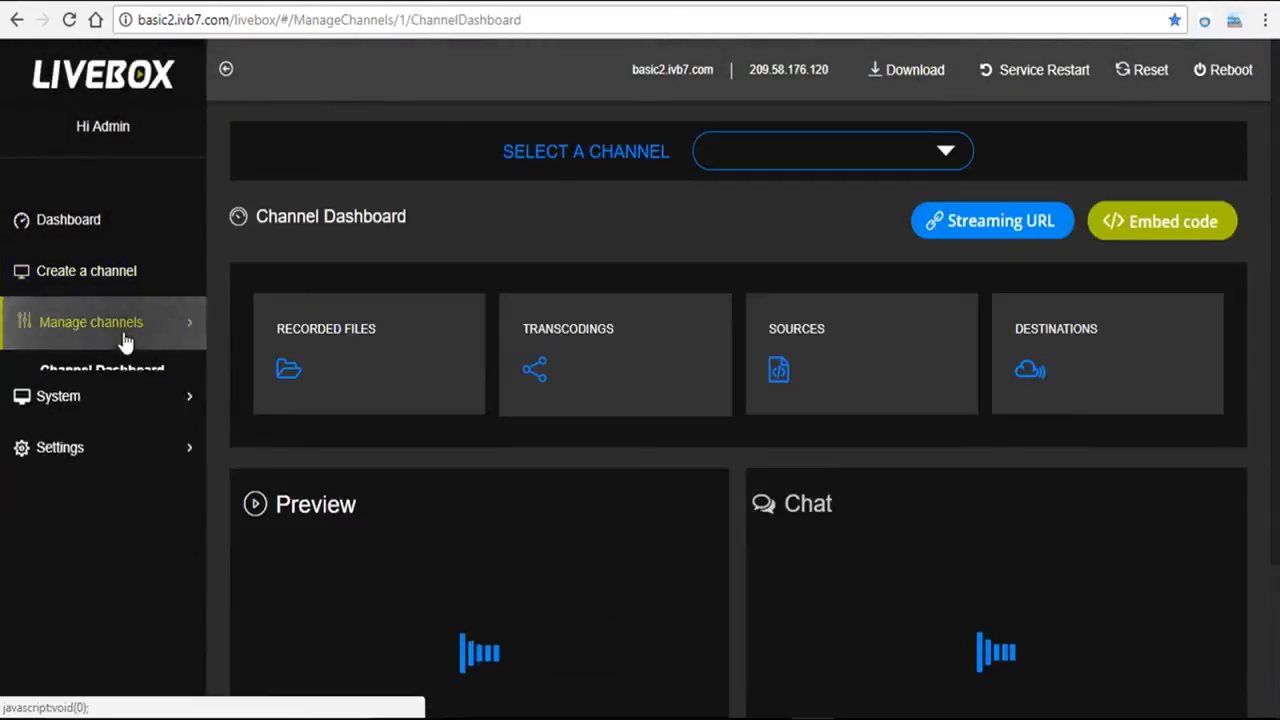
{"action": "left_click", "coordinate": [948, 168]}
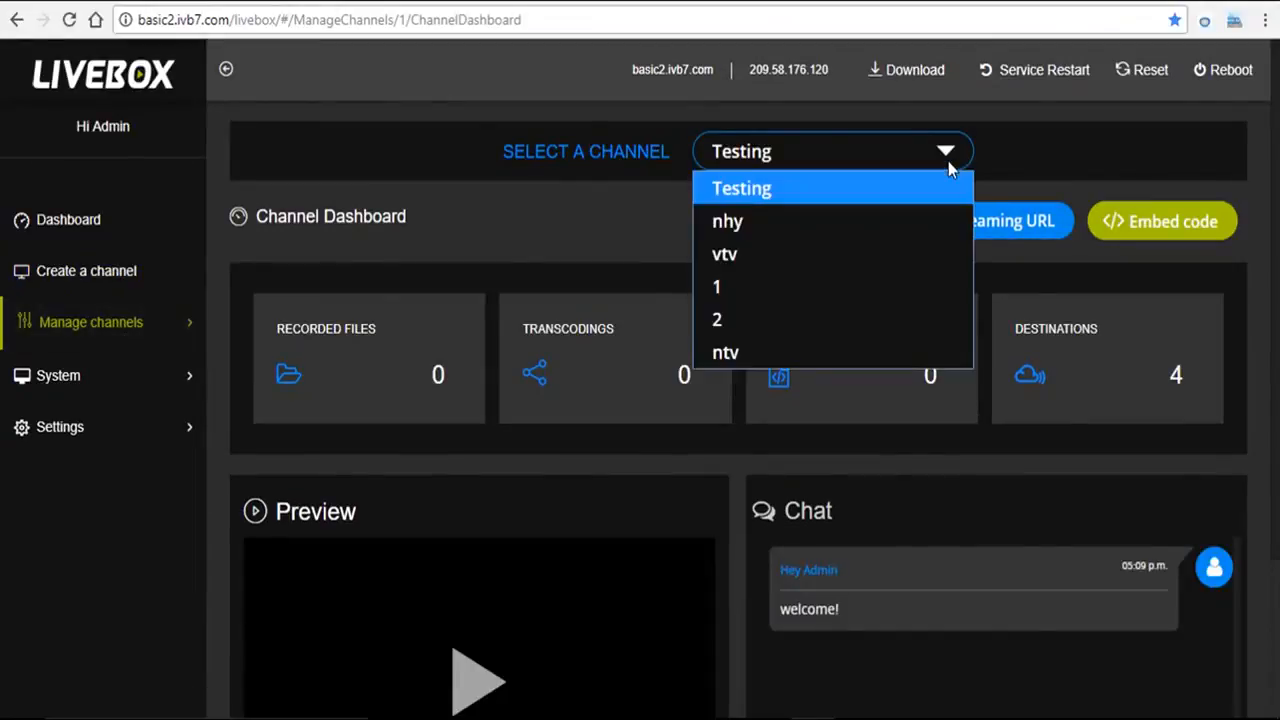
{"action": "left_click", "coordinate": [869, 352]}
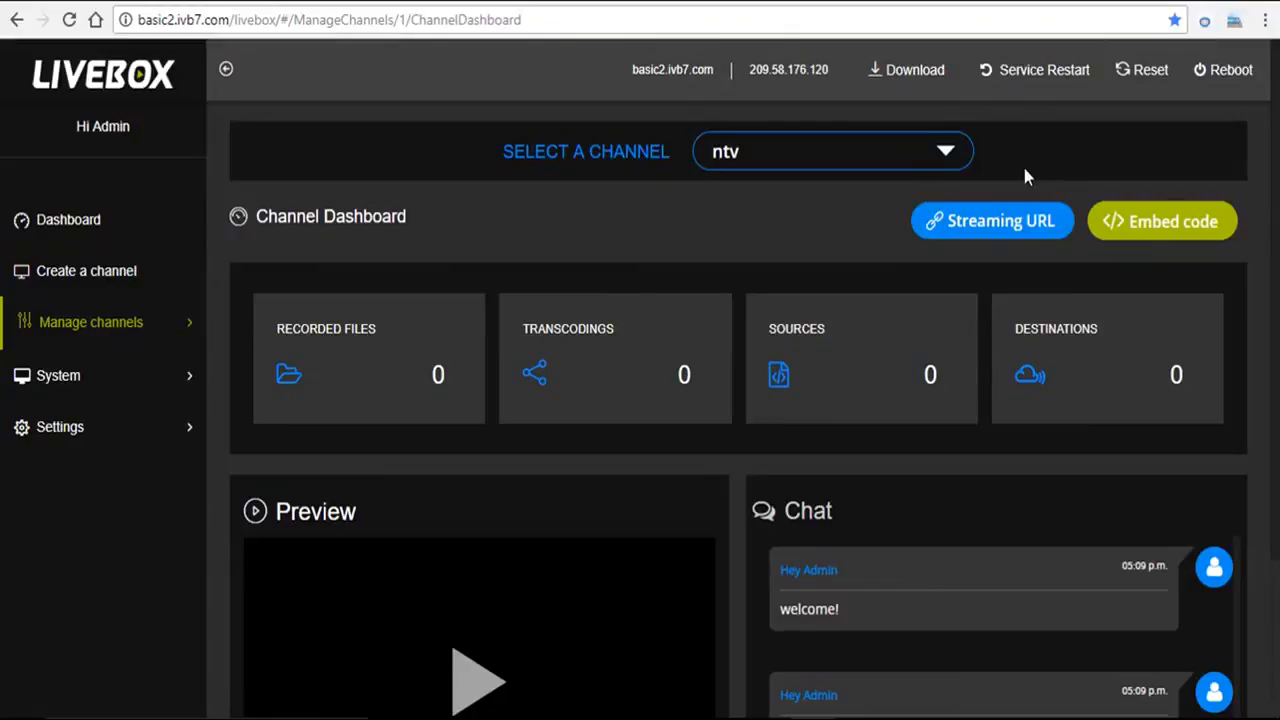
{"action": "left_click", "coordinate": [990, 222]}
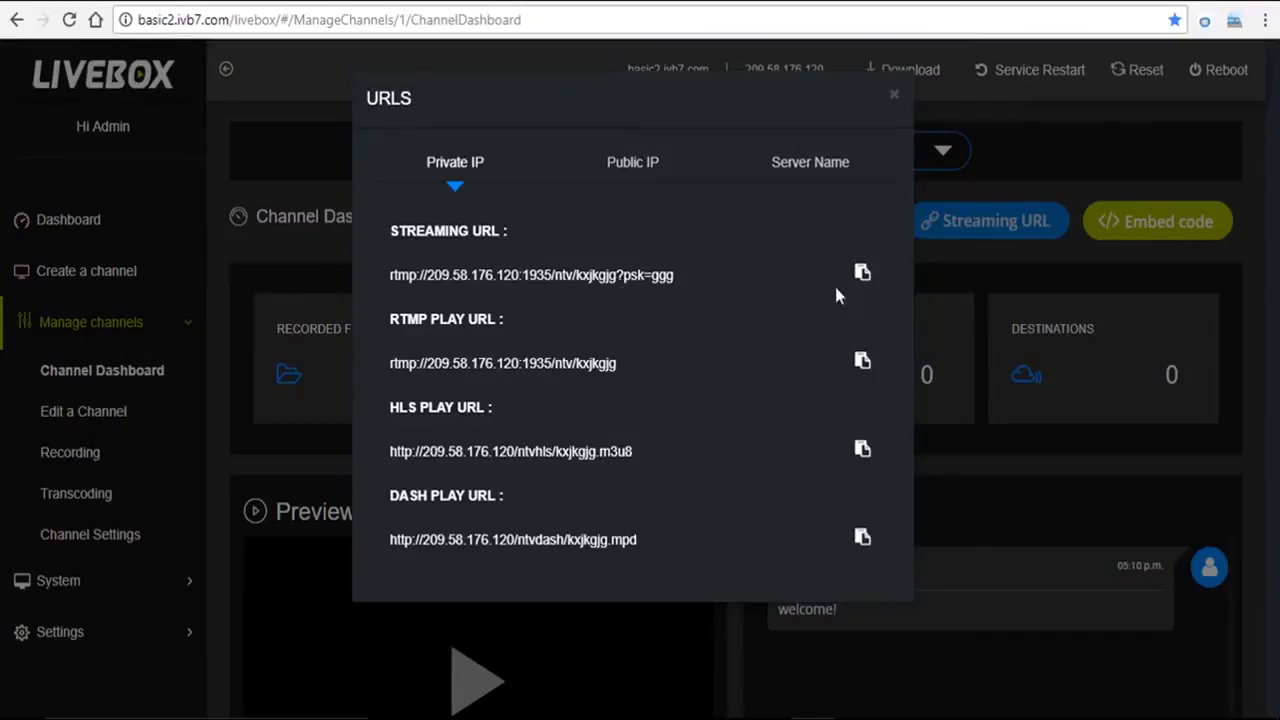
{"action": "left_click", "coordinate": [864, 274]}
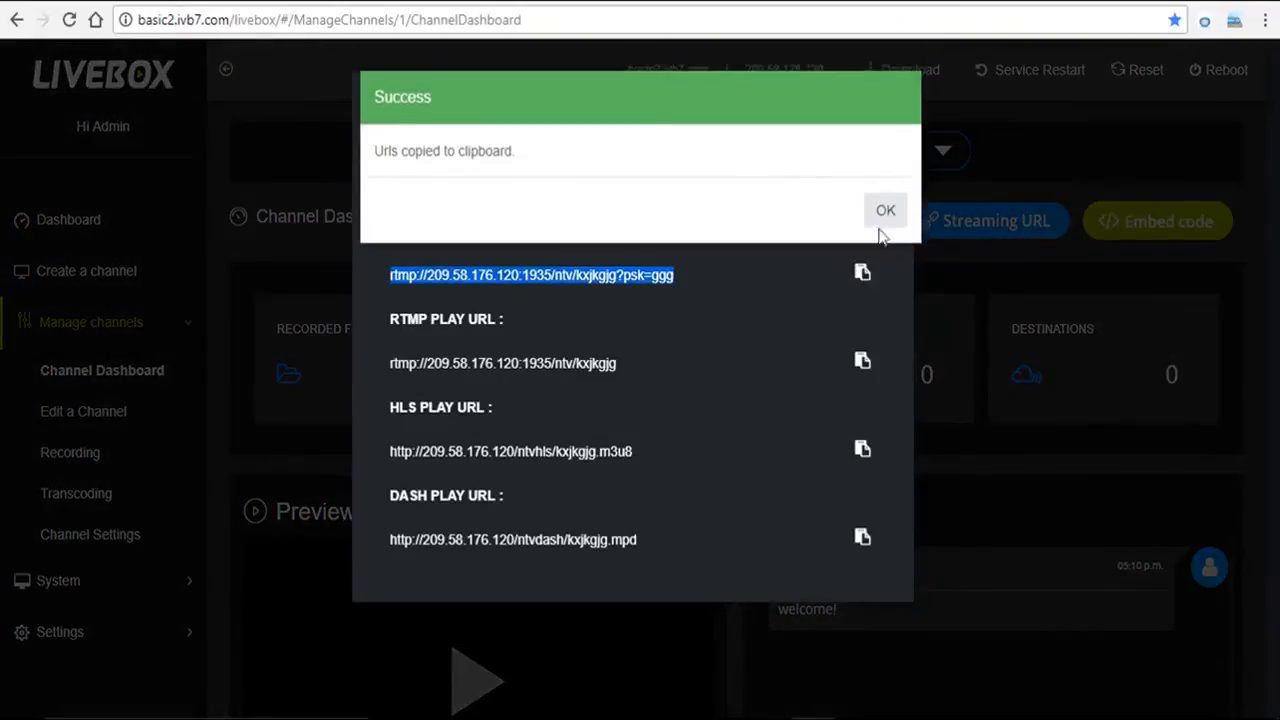
{"action": "left_click", "coordinate": [886, 212]}
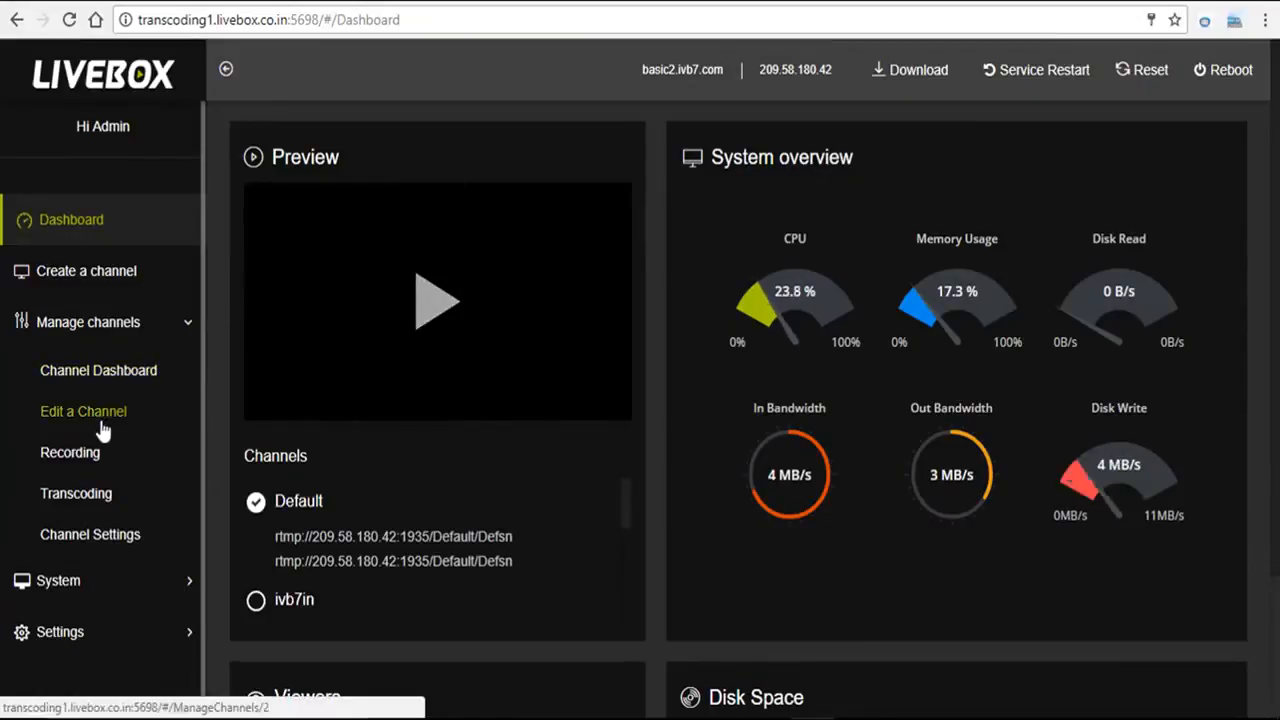
Step: Open the Edit Channels page showing the Default channel
{"action": "left_click", "coordinate": [110, 418]}
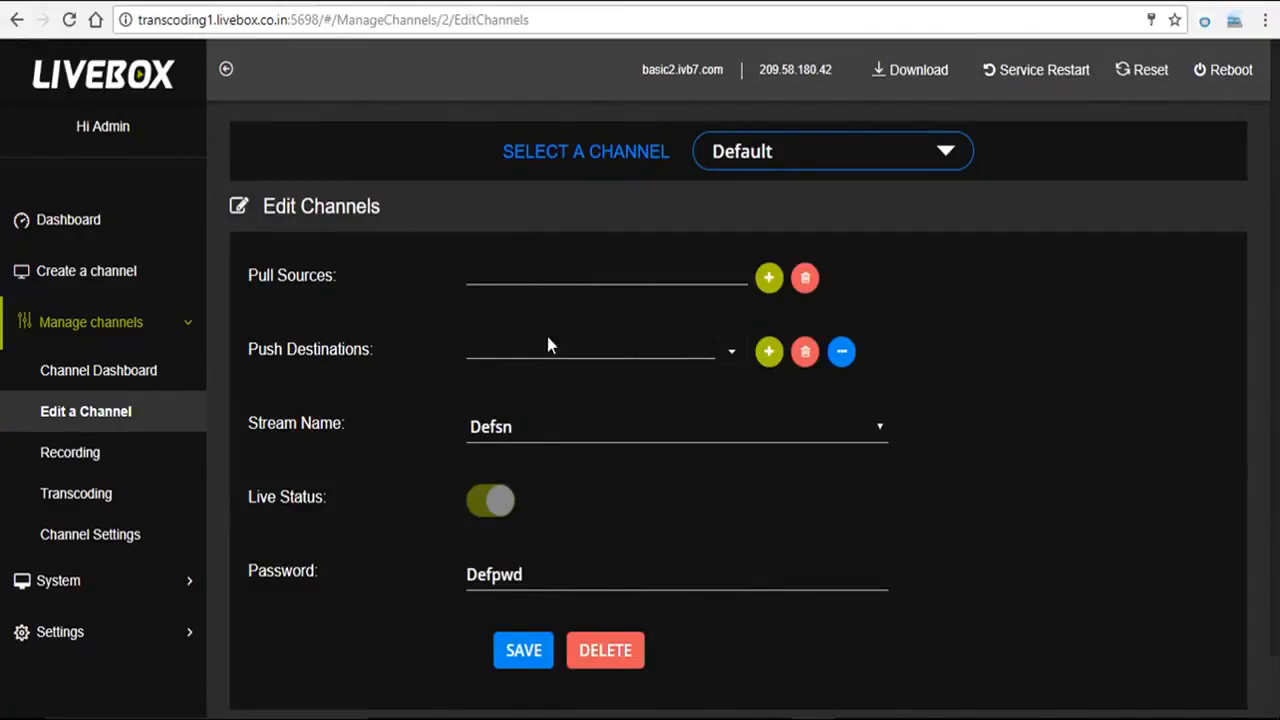
Step: Add an External RTMP Server push destination to the Default channel using the copied ntv URL on 209.58.176.120
{"action": "left_click", "coordinate": [767, 354]}
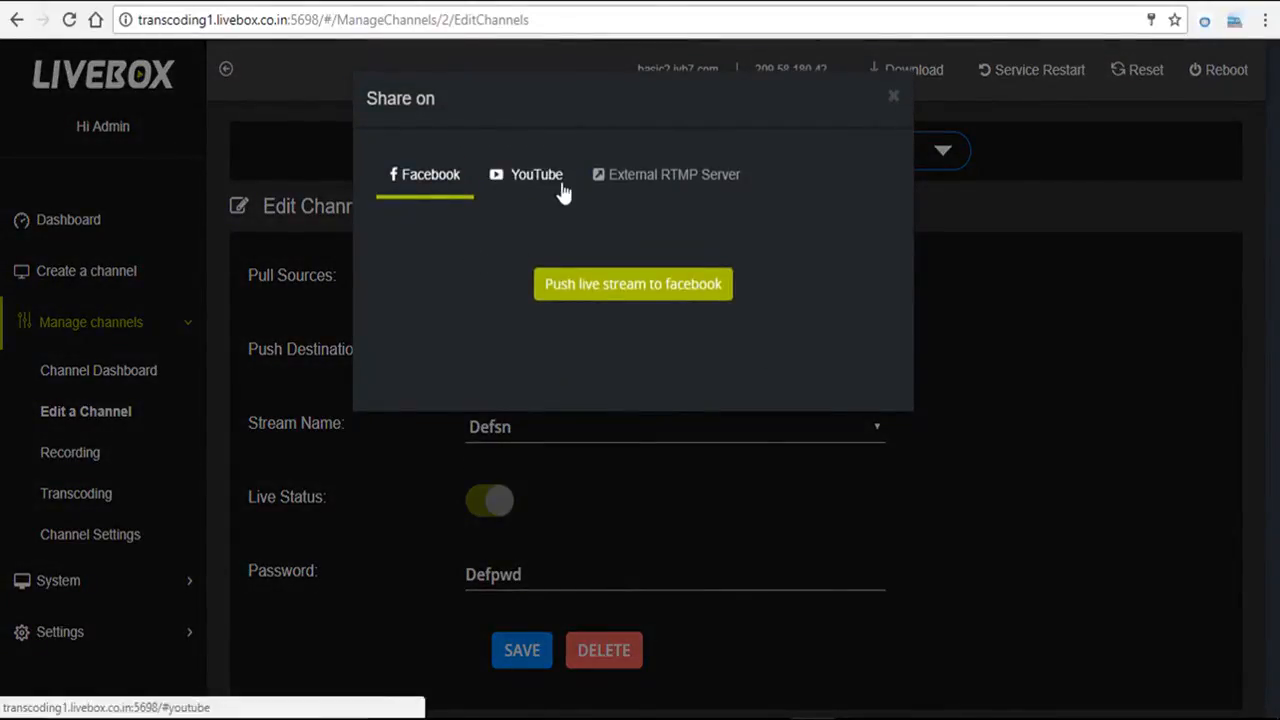
{"action": "left_click", "coordinate": [661, 186]}
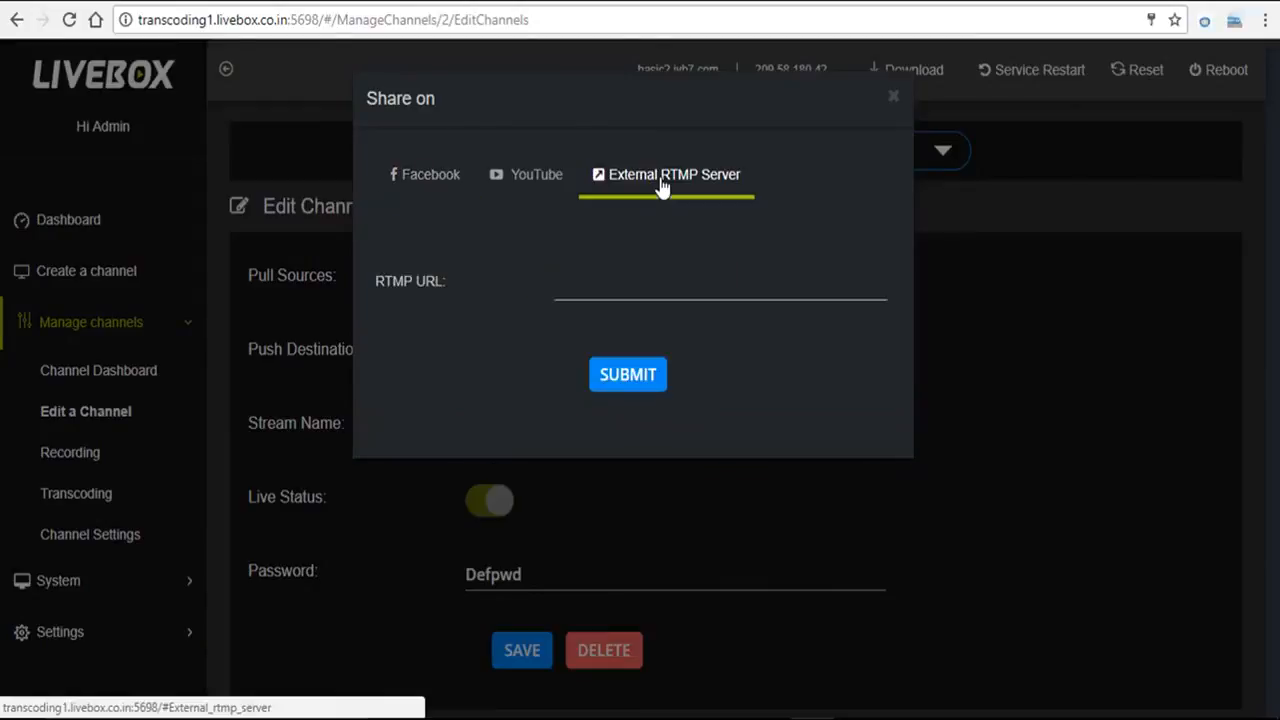
{"action": "left_click", "coordinate": [583, 284]}
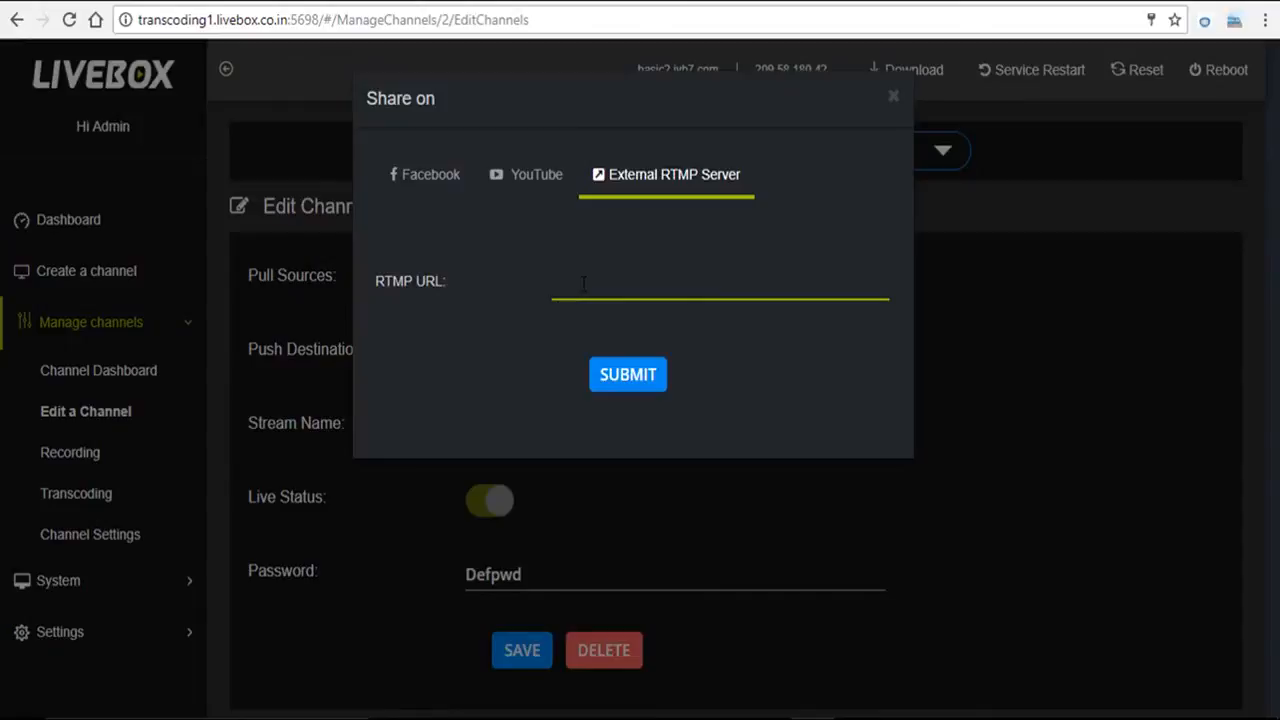
{"action": "key", "text": "ctrl+v"}
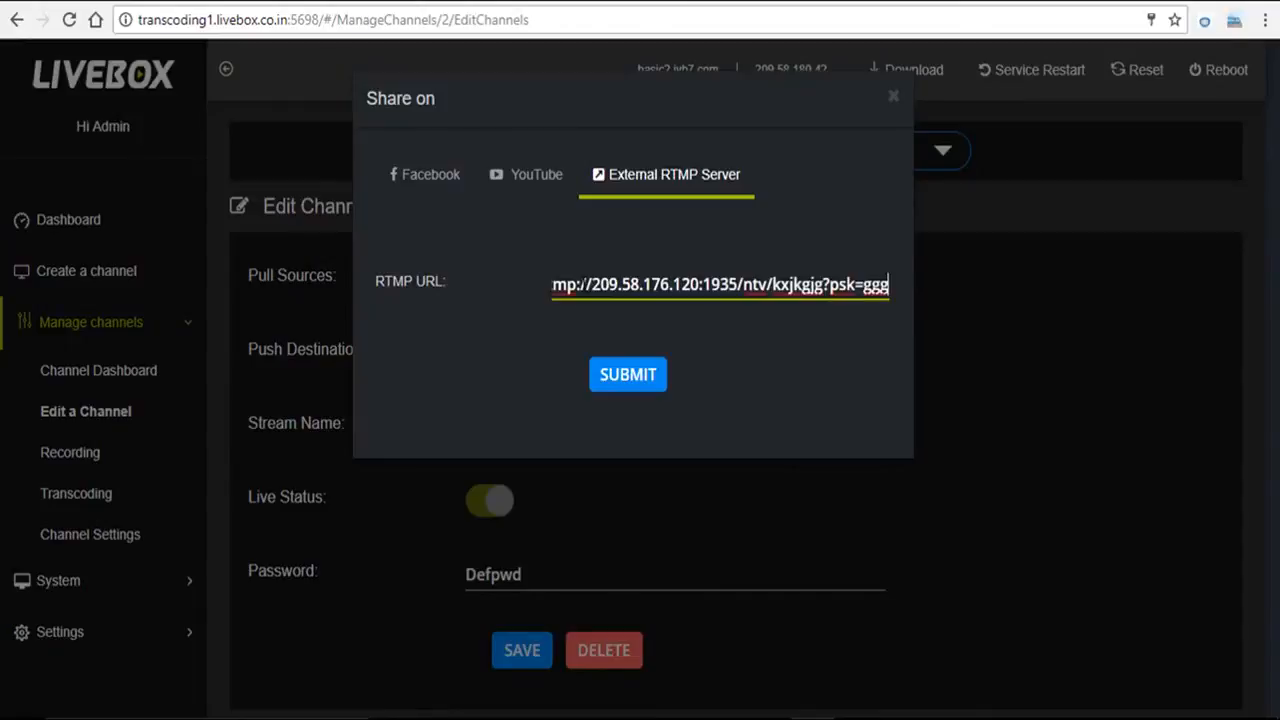
{"action": "left_click", "coordinate": [628, 396]}
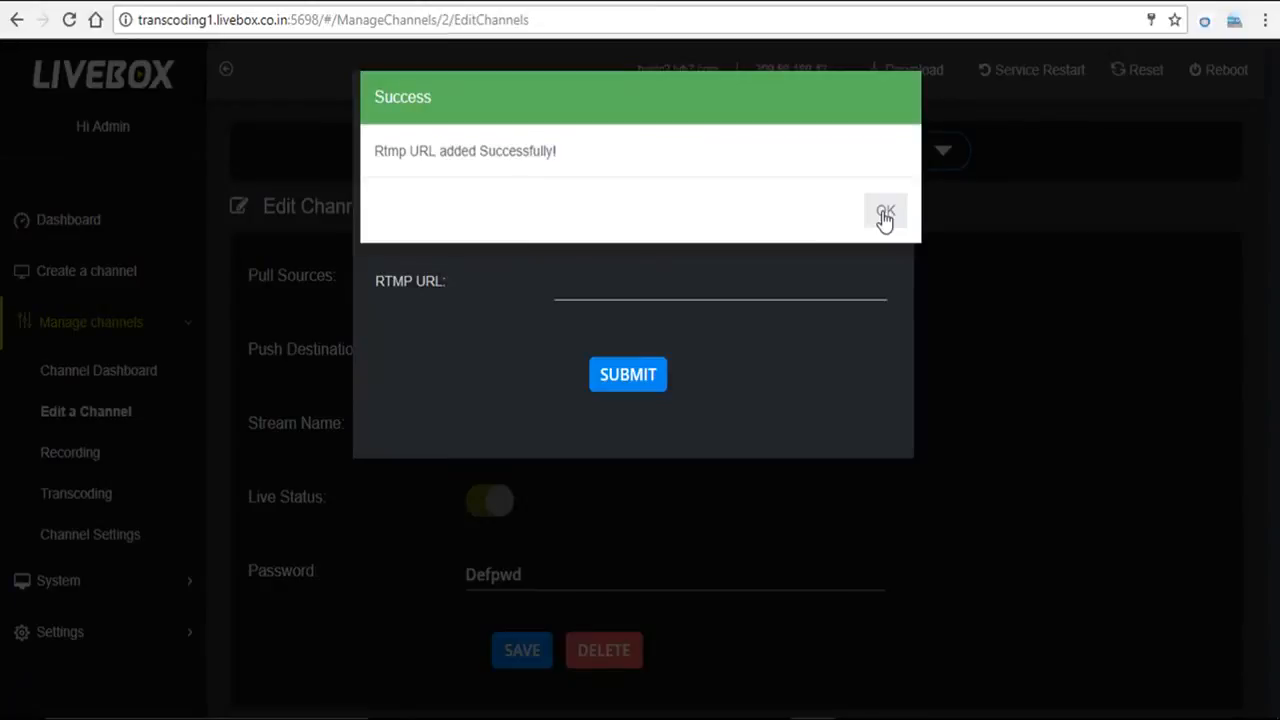
{"action": "left_click", "coordinate": [885, 215]}
{"action": "left_click", "coordinate": [975, 408]}
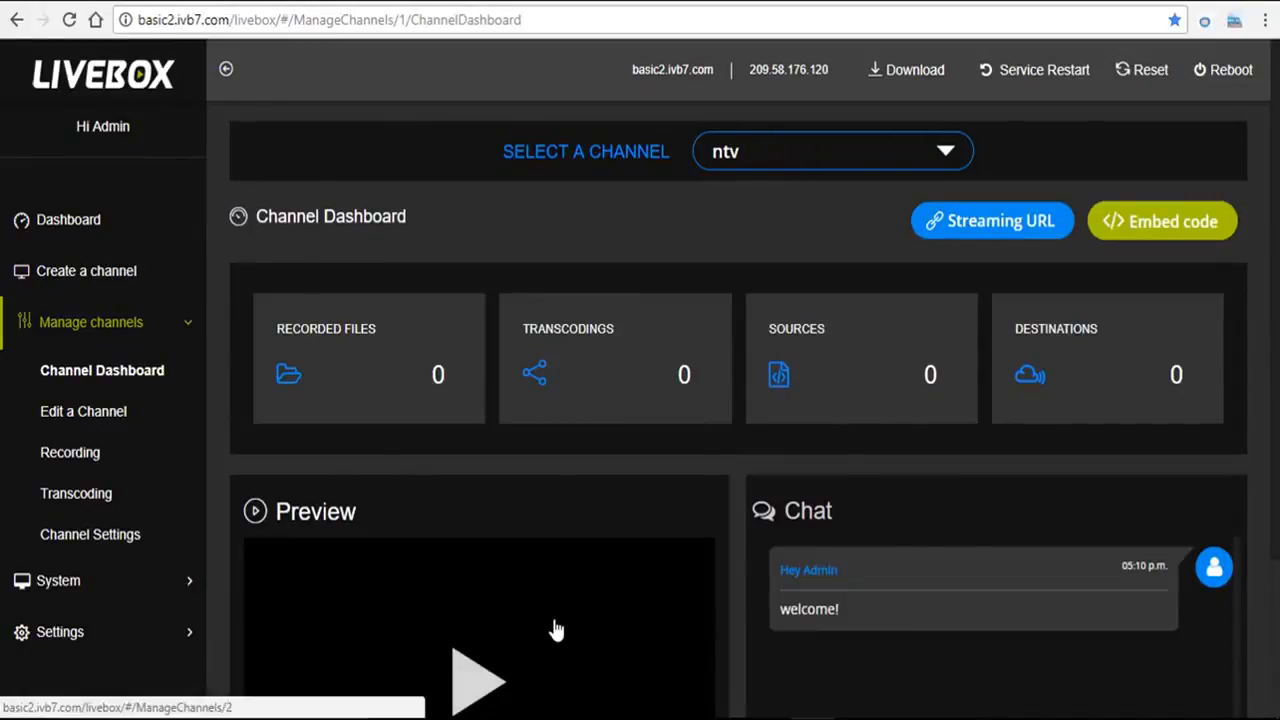
Step: Play the ntv channel Preview on basic2 and watch the relayed rocket video arrive live
{"action": "left_click", "coordinate": [462, 694]}
{"action": "scroll", "coordinate": [472, 500], "scroll_direction": "down", "scroll_amount": 2}
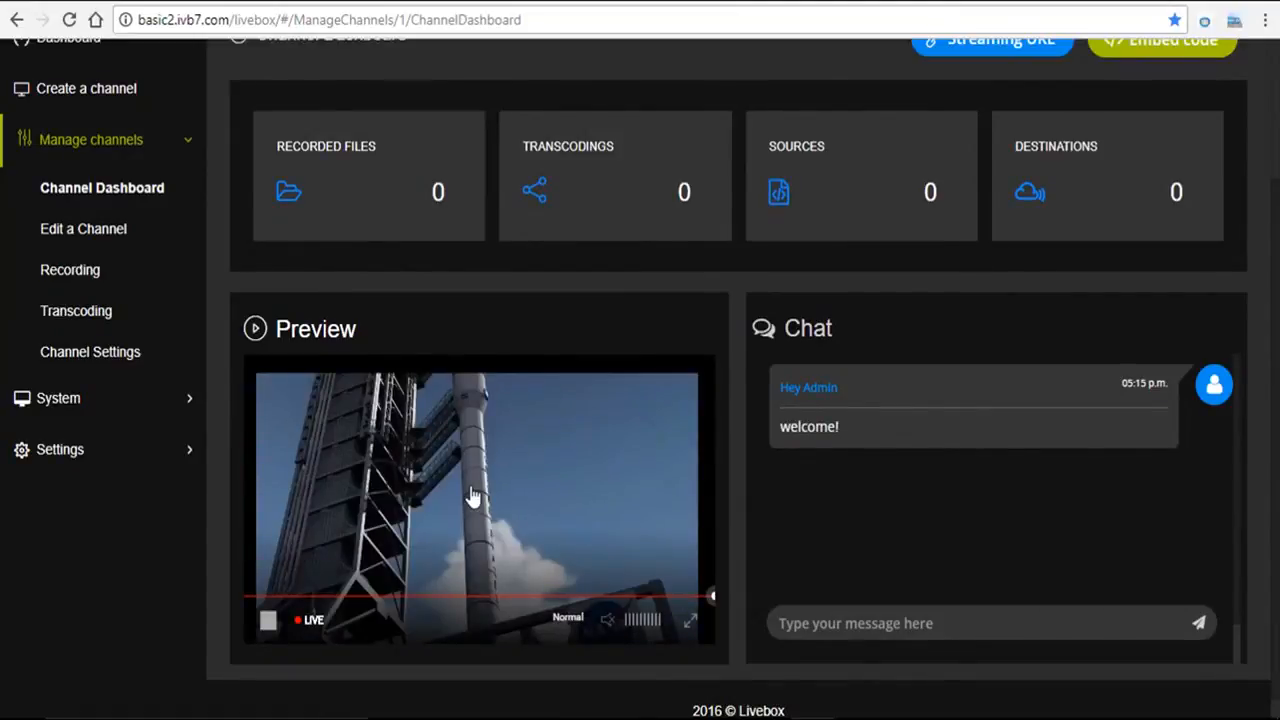
{"action": "scroll", "coordinate": [1277, 588], "scroll_direction": "up", "scroll_amount": 1}
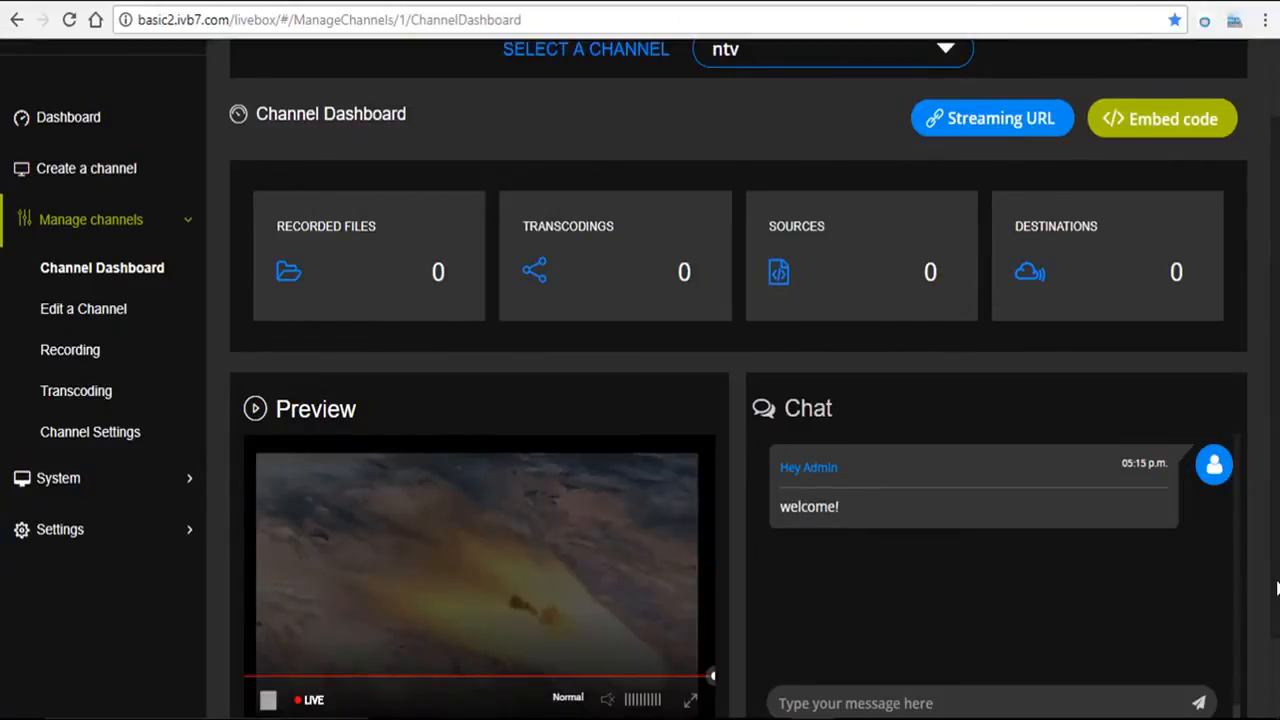
{"action": "scroll", "coordinate": [1277, 588], "scroll_direction": "up", "scroll_amount": 1}
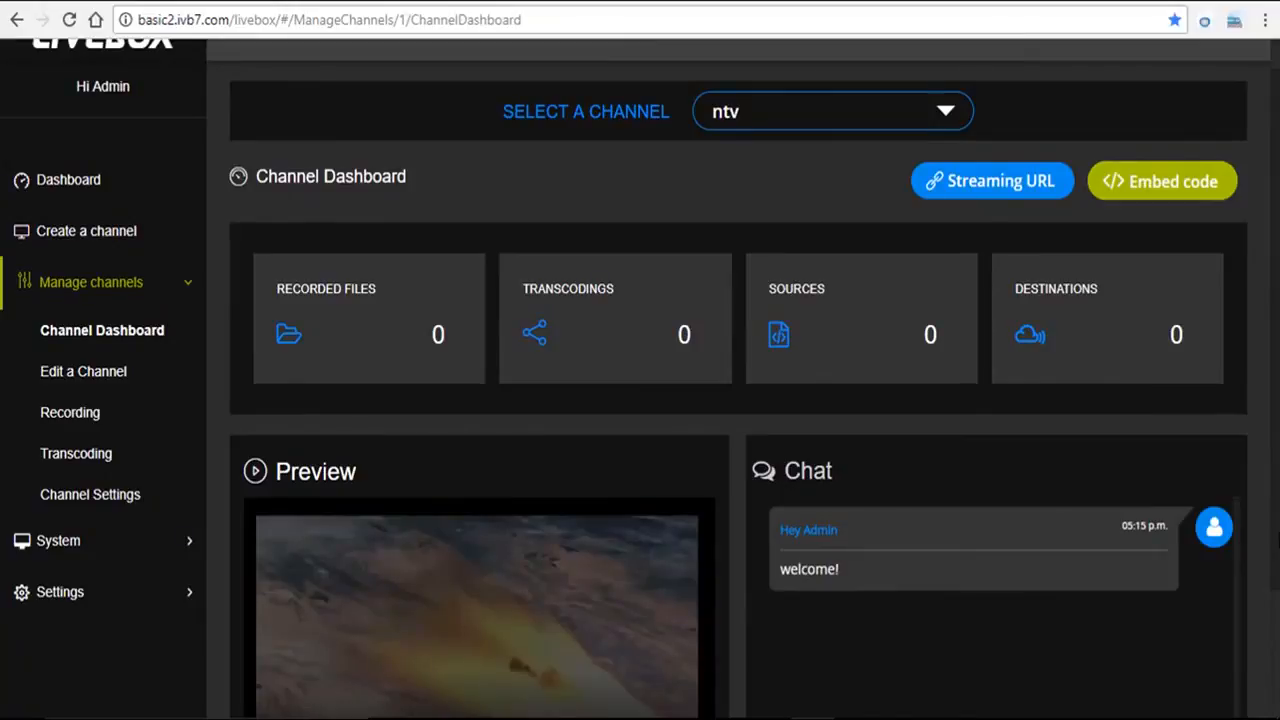
{"action": "scroll", "coordinate": [1248, 405], "scroll_direction": "up", "scroll_amount": 1}
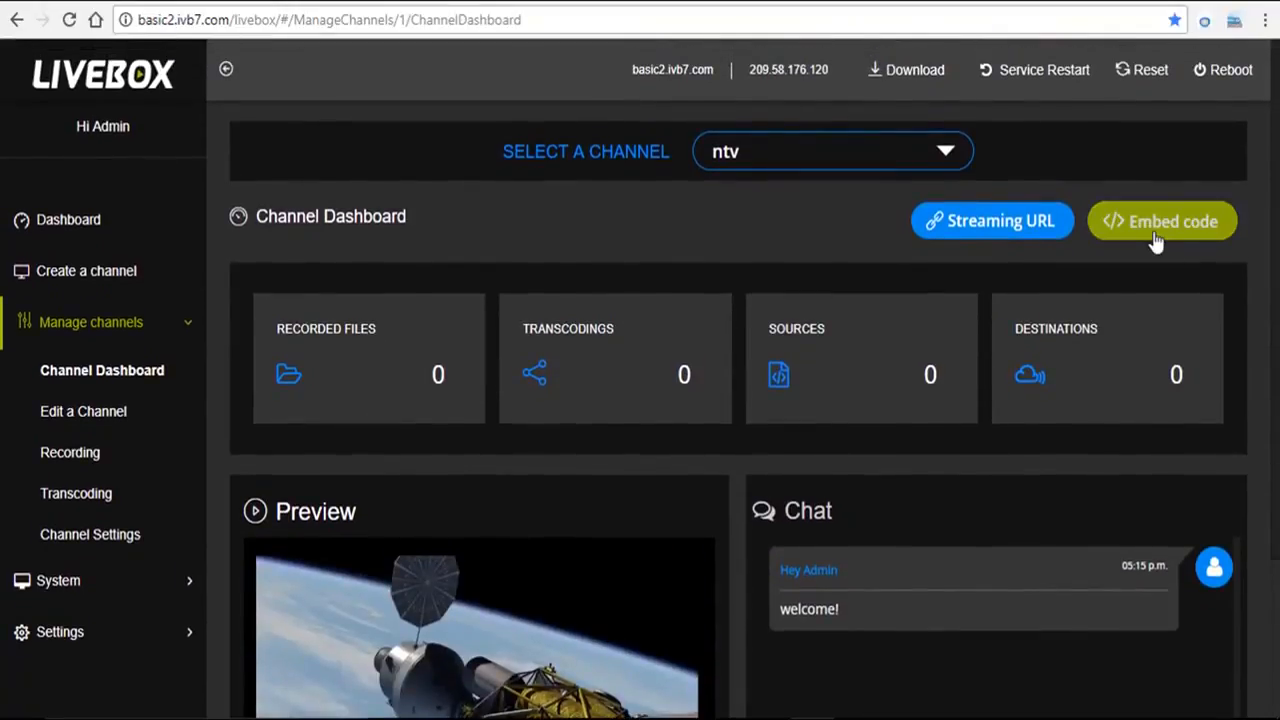
Step: Copy the ntv channel's standard player embed code to the clipboard, then go to the ivb7webcaster editor
{"action": "left_click", "coordinate": [1155, 241]}
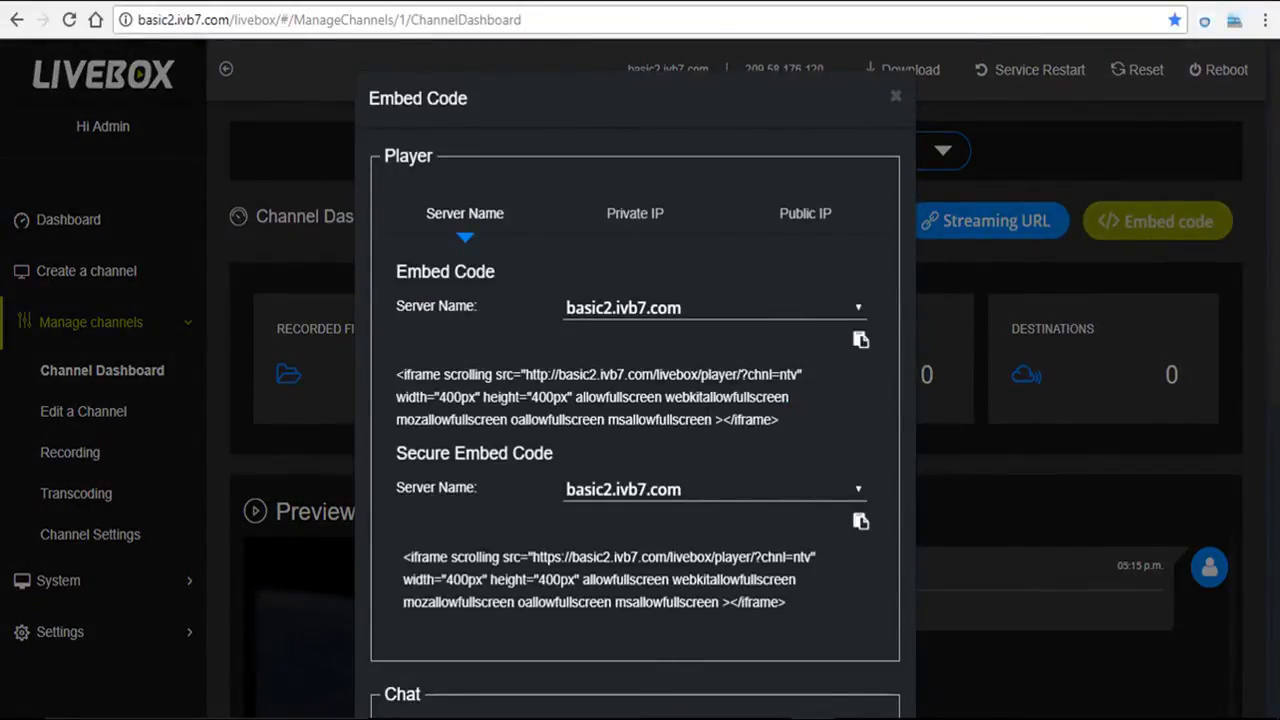
{"action": "left_click", "coordinate": [859, 342]}
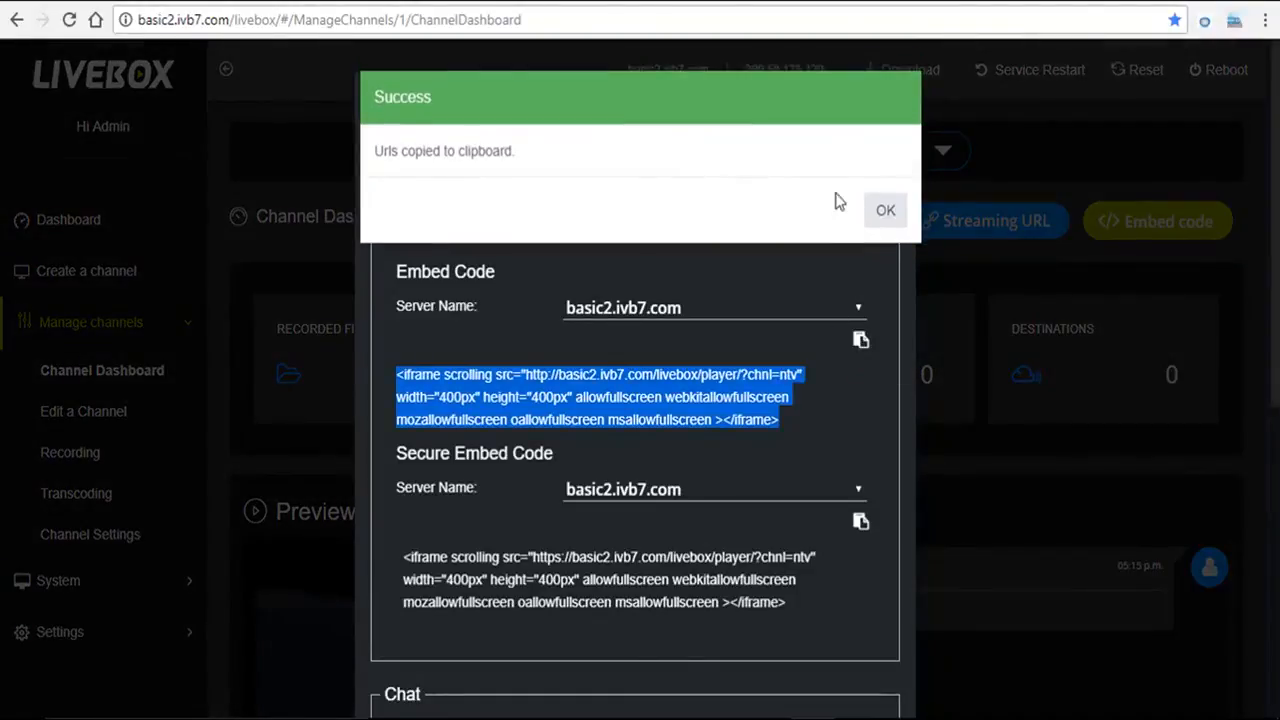
{"action": "left_click", "coordinate": [885, 210]}
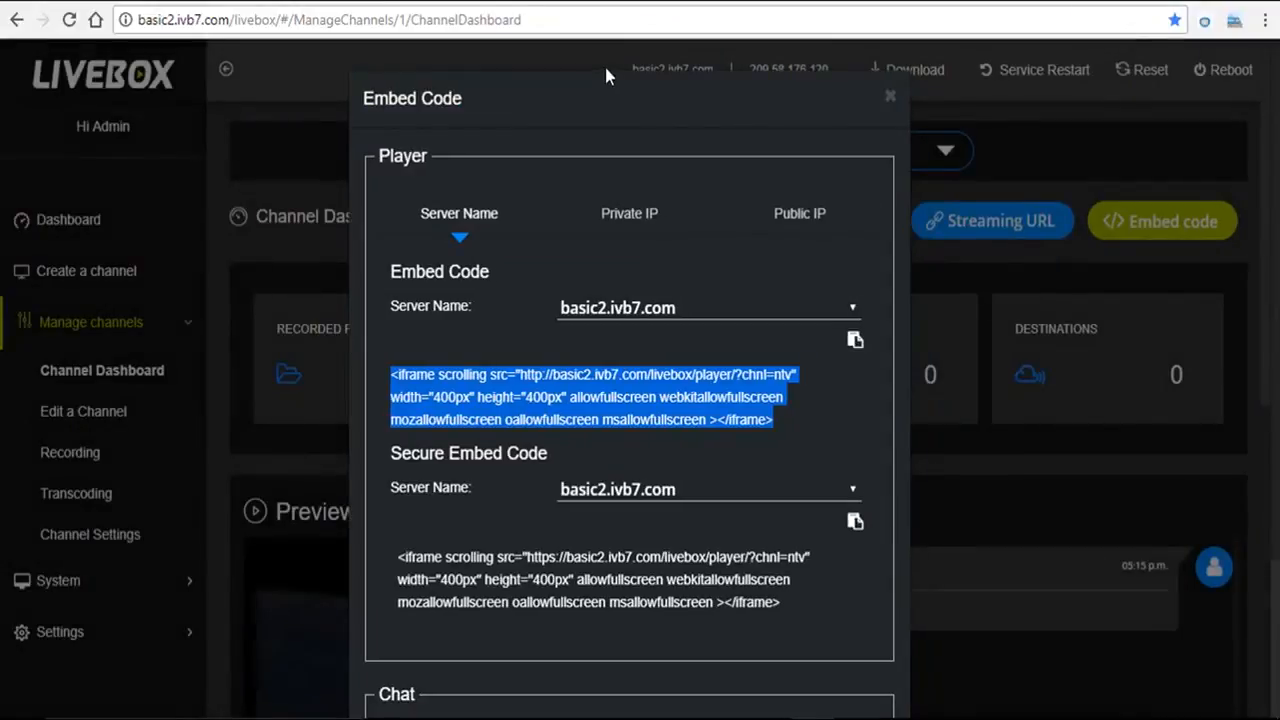
{"action": "left_click", "coordinate": [486, 1]}
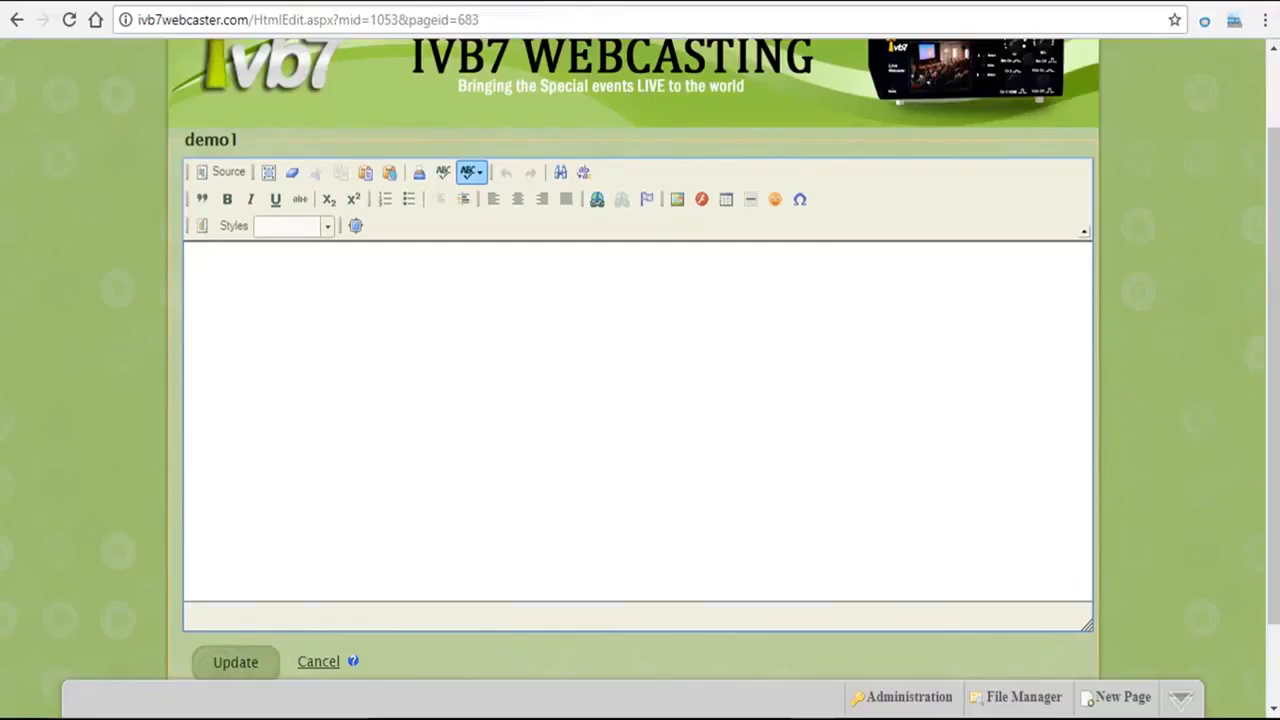
Step: Paste the ntv iframe code into the demo1 module's HTML source, update it, and play the player
{"action": "left_click", "coordinate": [228, 173]}
{"action": "left_click", "coordinate": [220, 267]}
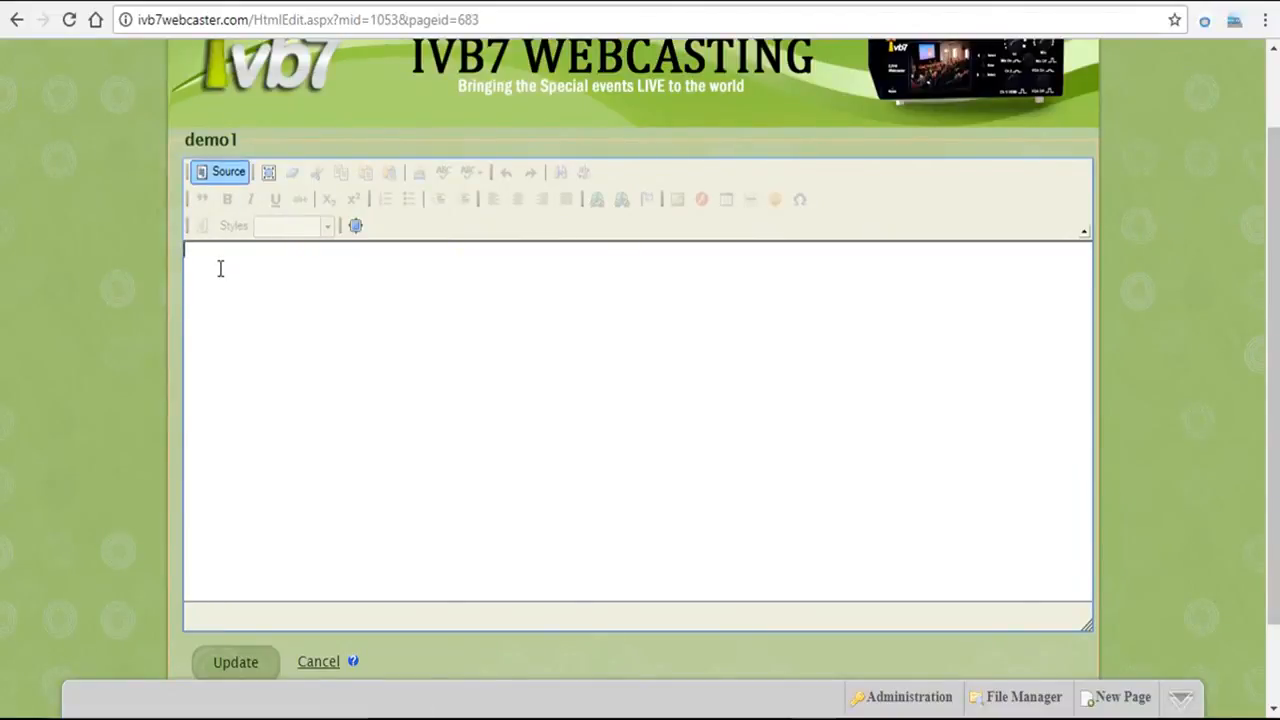
{"action": "key", "text": "ctrl+v"}
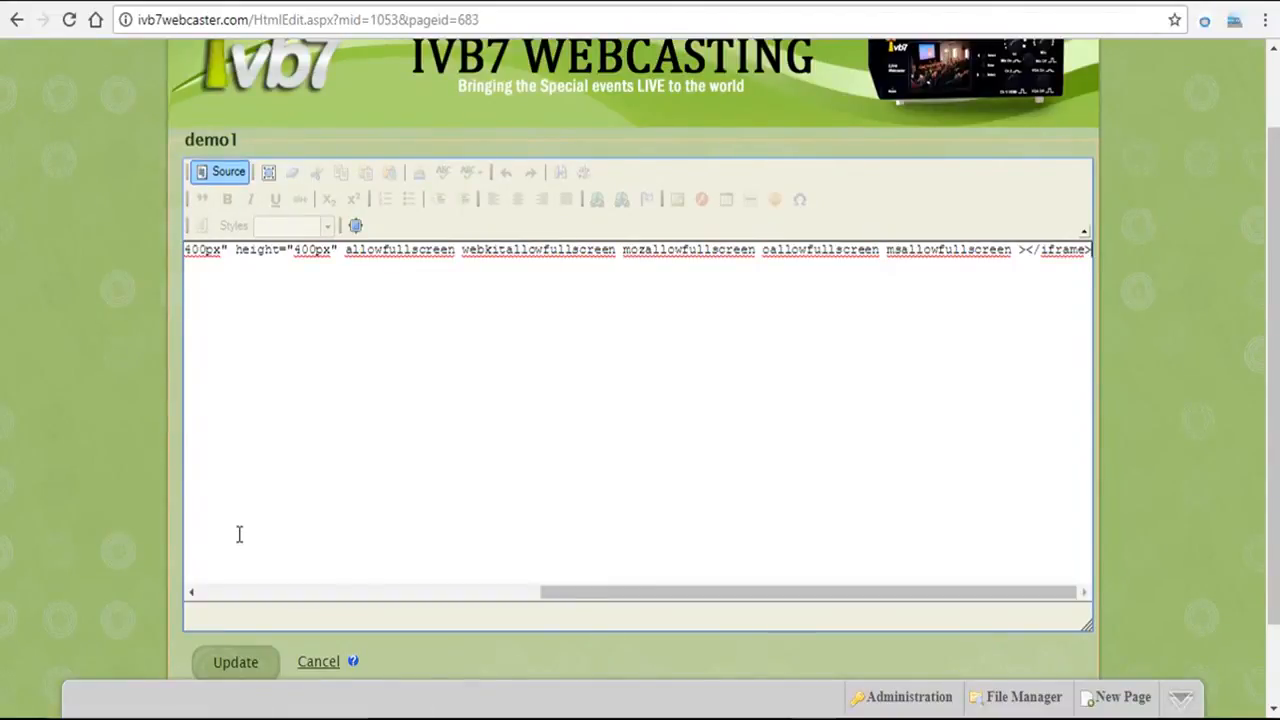
{"action": "left_click", "coordinate": [236, 664]}
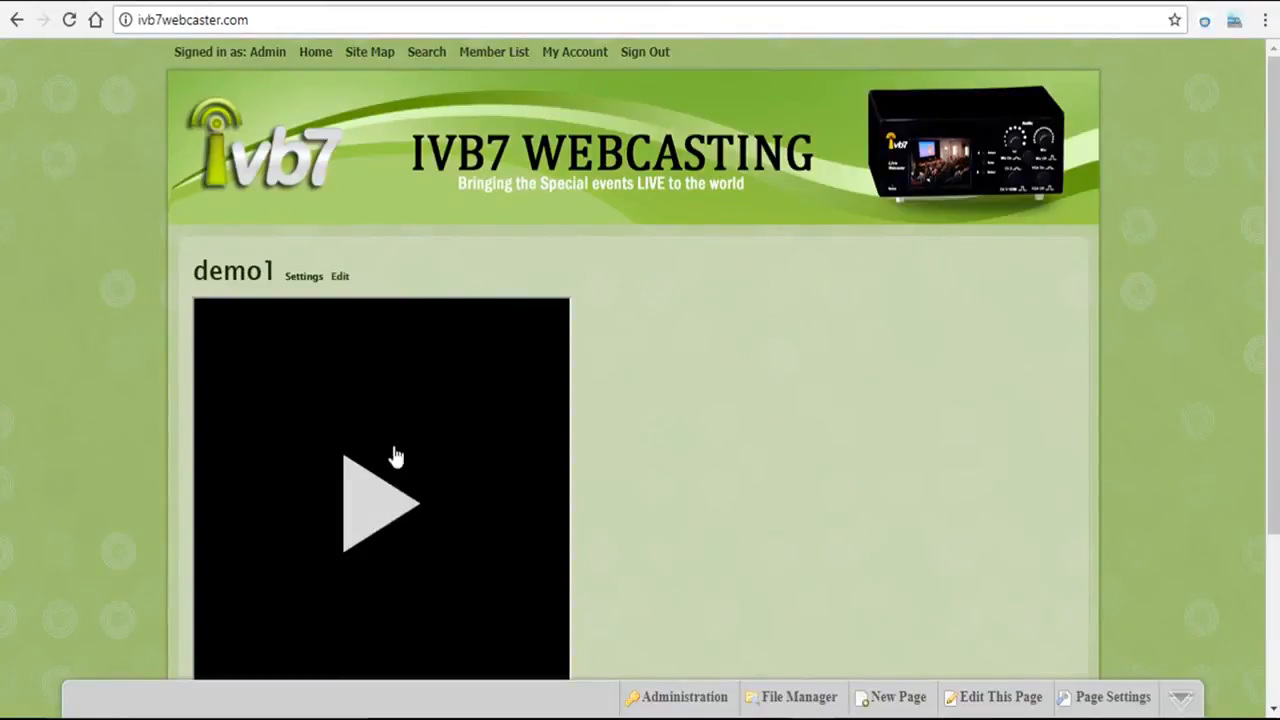
{"action": "left_click", "coordinate": [372, 512]}
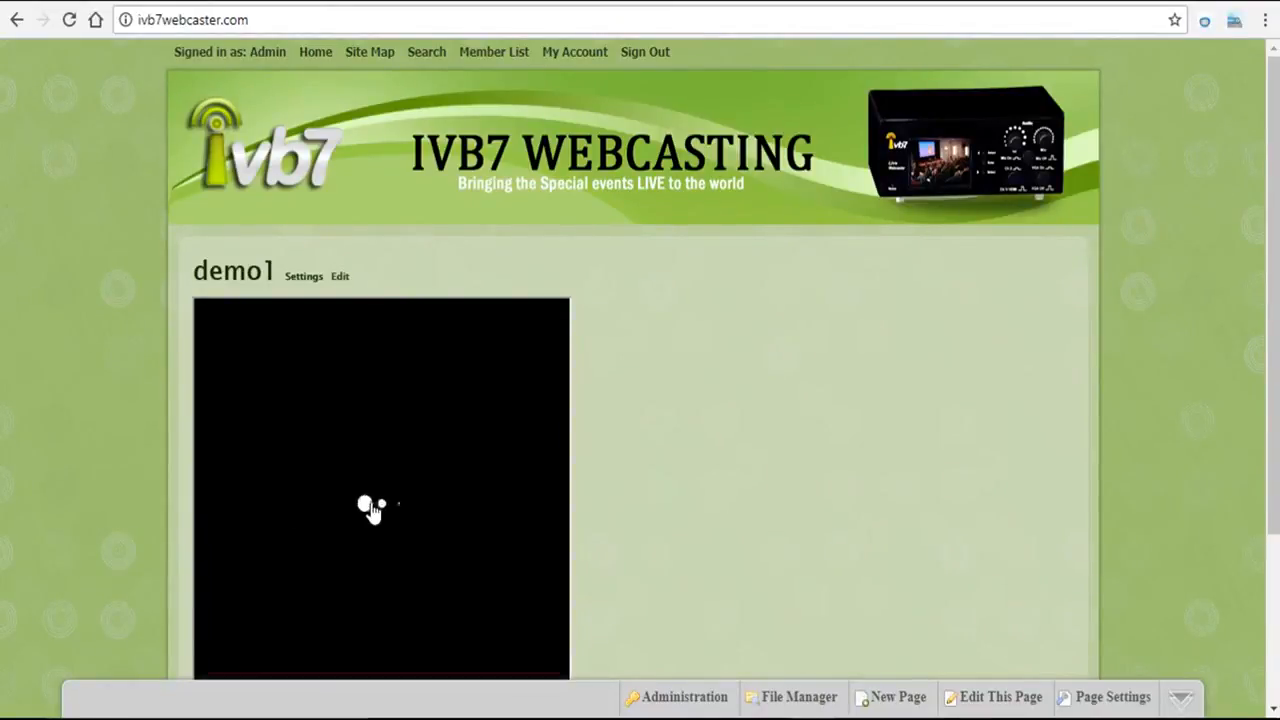